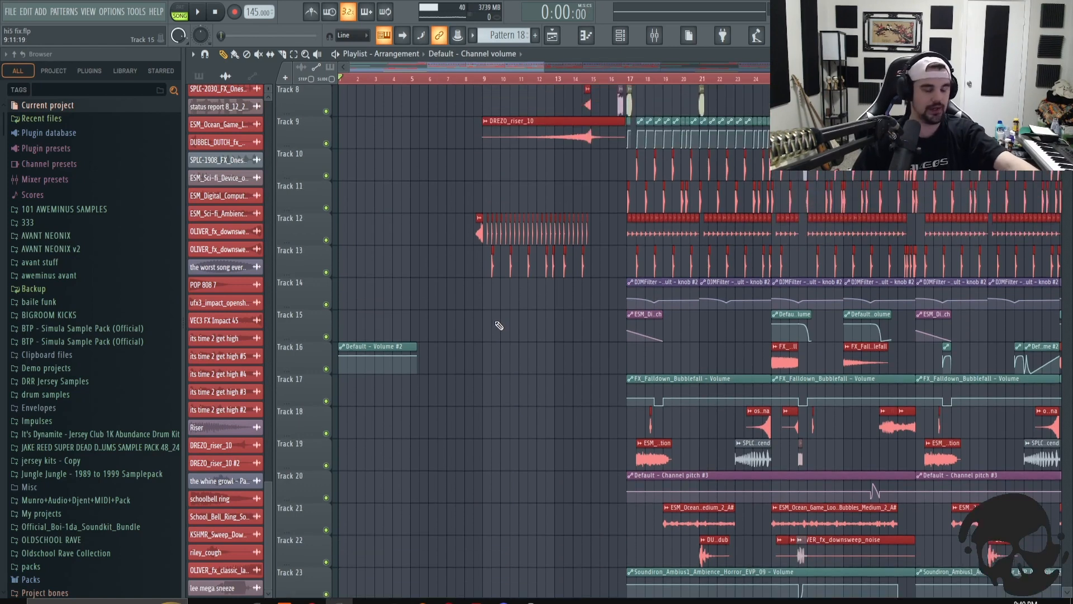
scroll(500, 319, "up", 7)
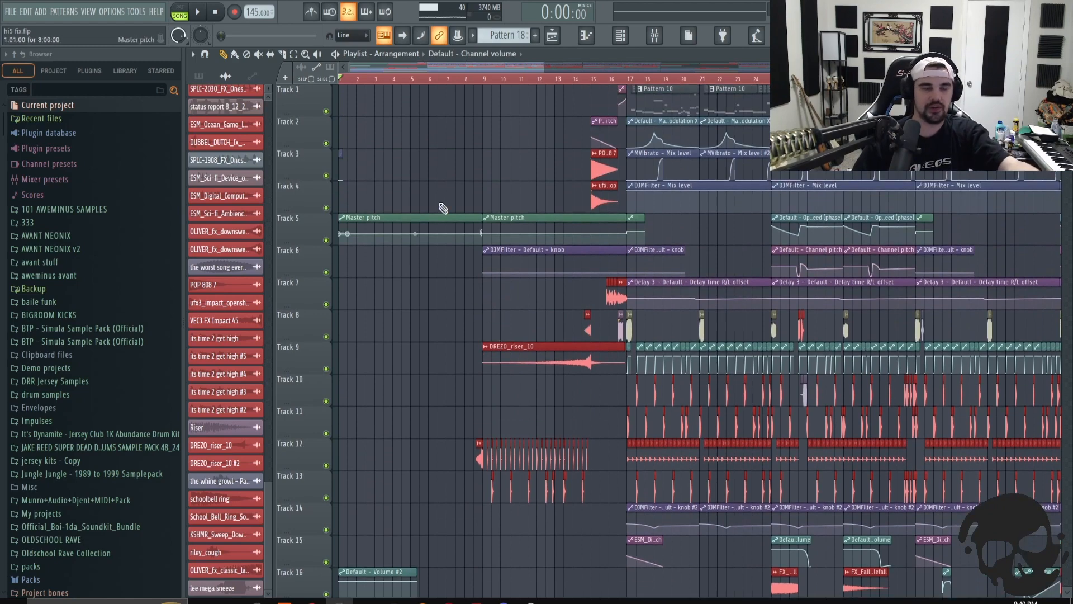
- Zoom out the playlist and scroll through all the tracks to review the full arrangement
left_click_drag(545, 68, 822, 67)
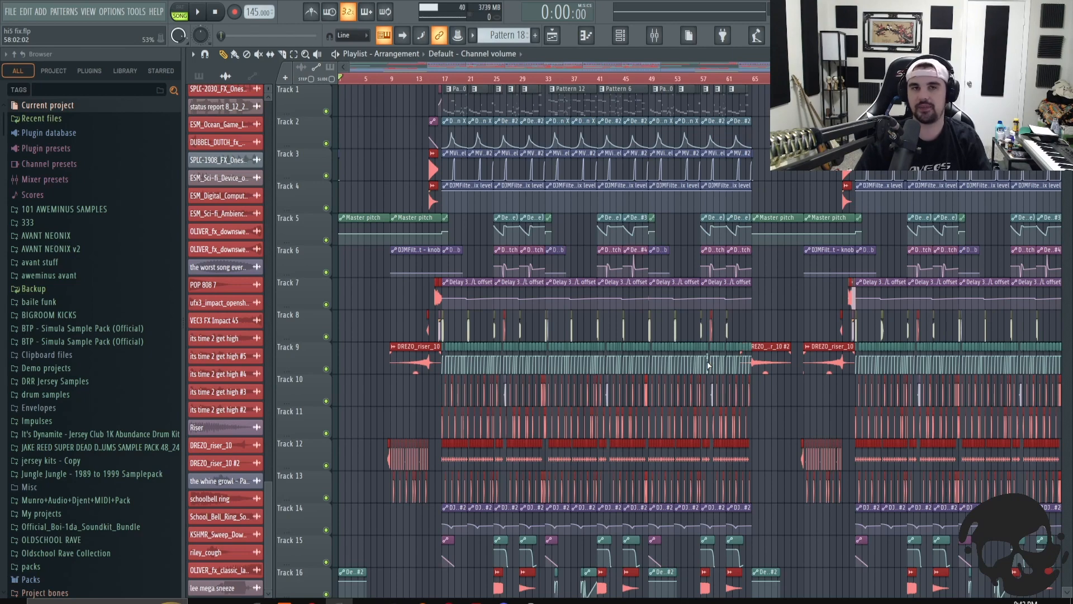
scroll(733, 295, "down", 4)
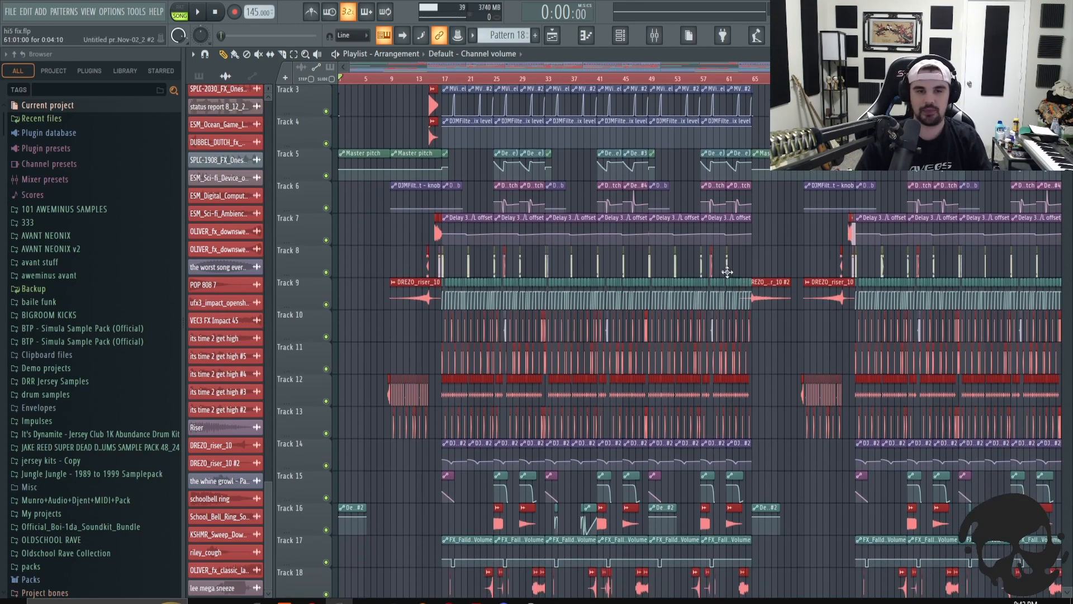
scroll(734, 294, "down", 12)
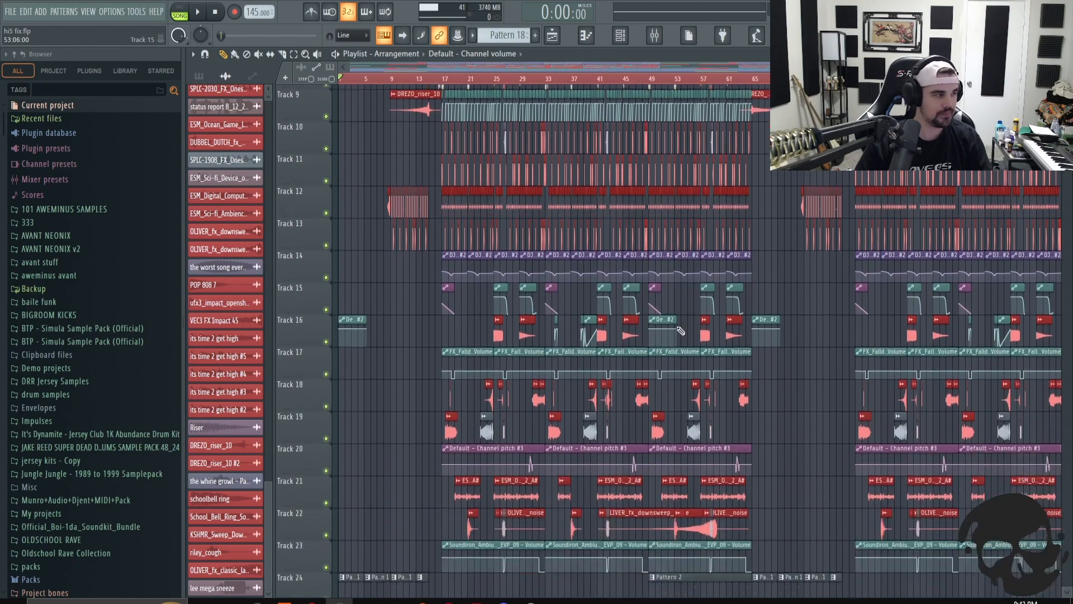
scroll(675, 320, "down", 9)
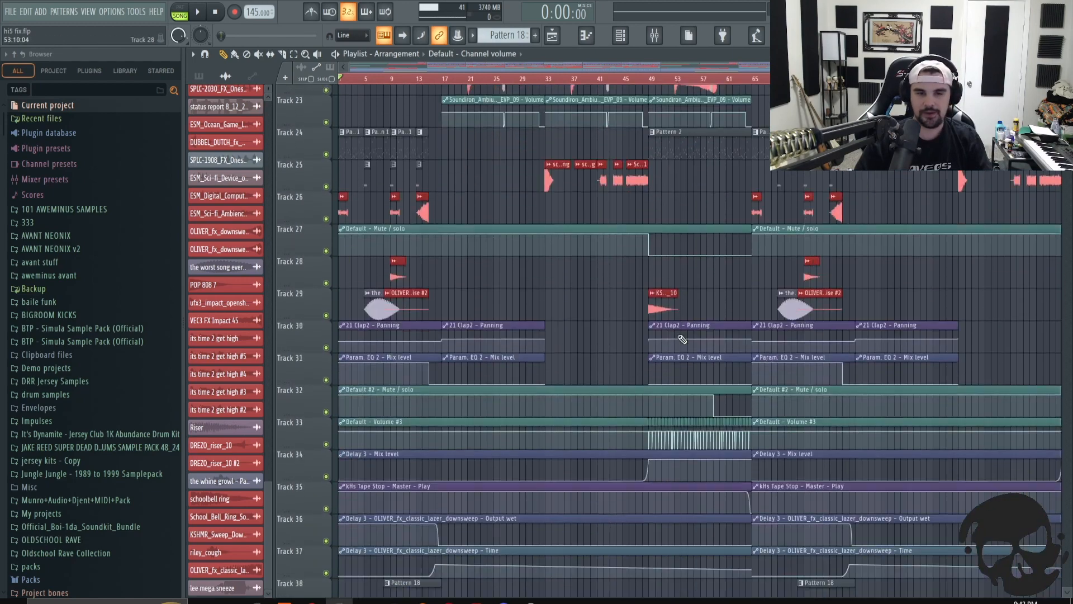
scroll(680, 338, "down", 1)
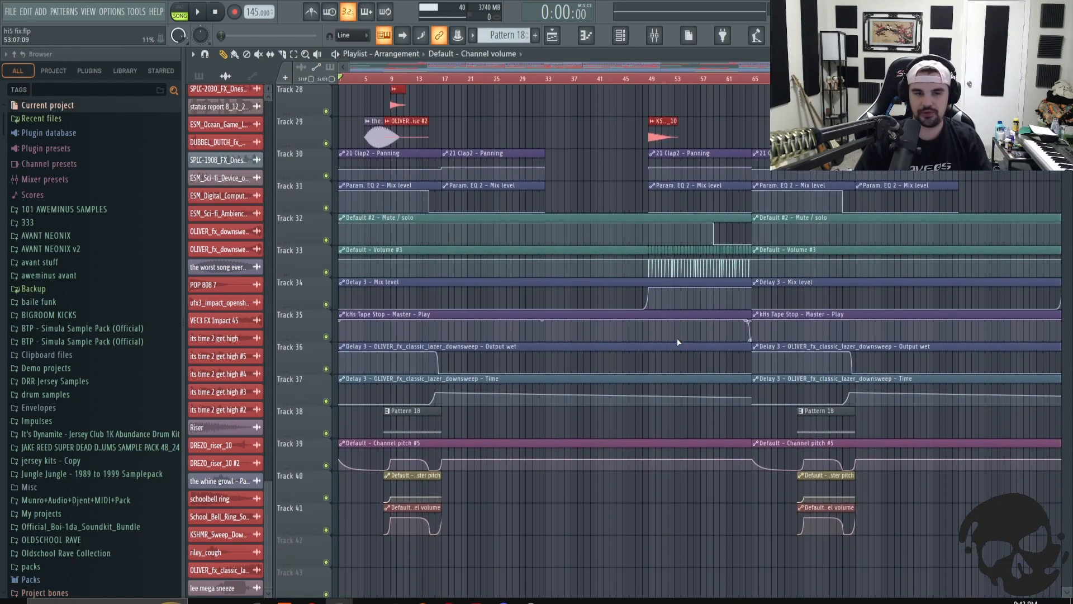
scroll(676, 340, "up", 9)
scroll(676, 342, "up", 11)
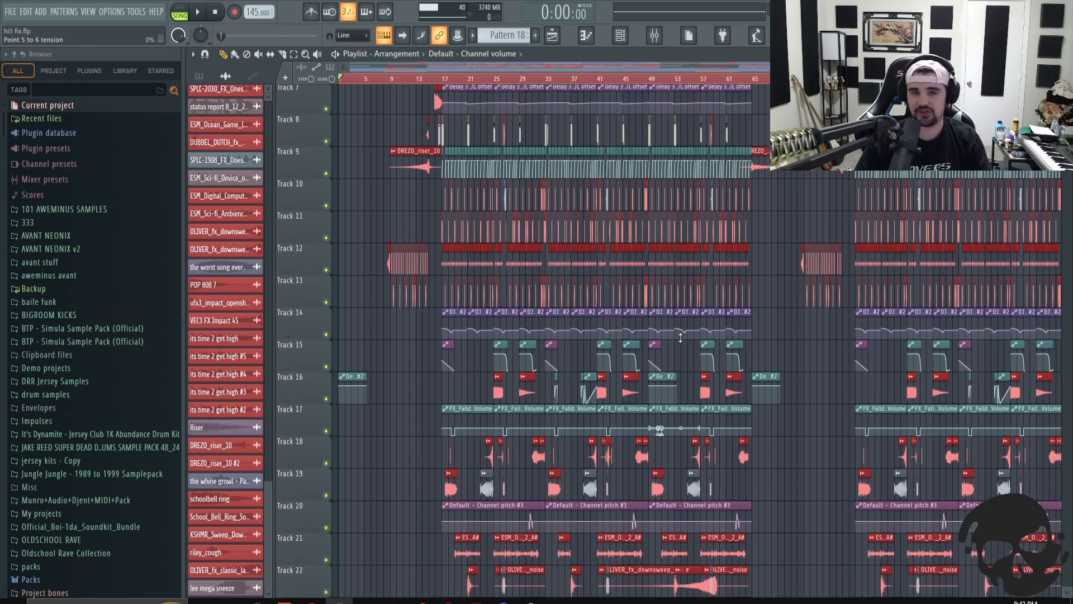
scroll(681, 338, "up", 5)
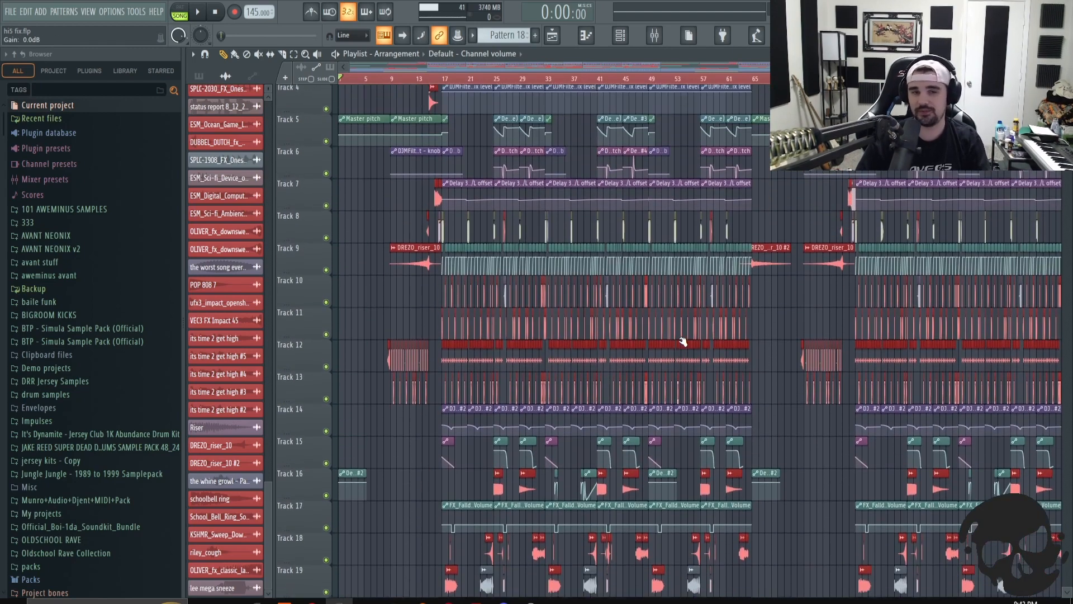
scroll(681, 351, "up", 1)
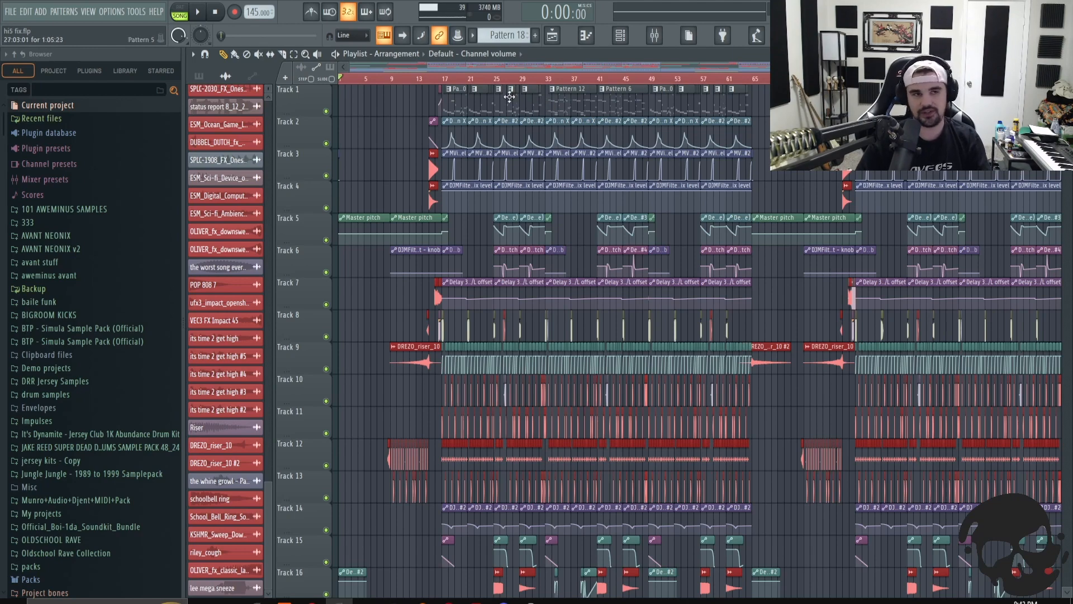
- Play back the arrangement, stop it, and scroll through the lower tracks to review their clips
left_click(201, 15)
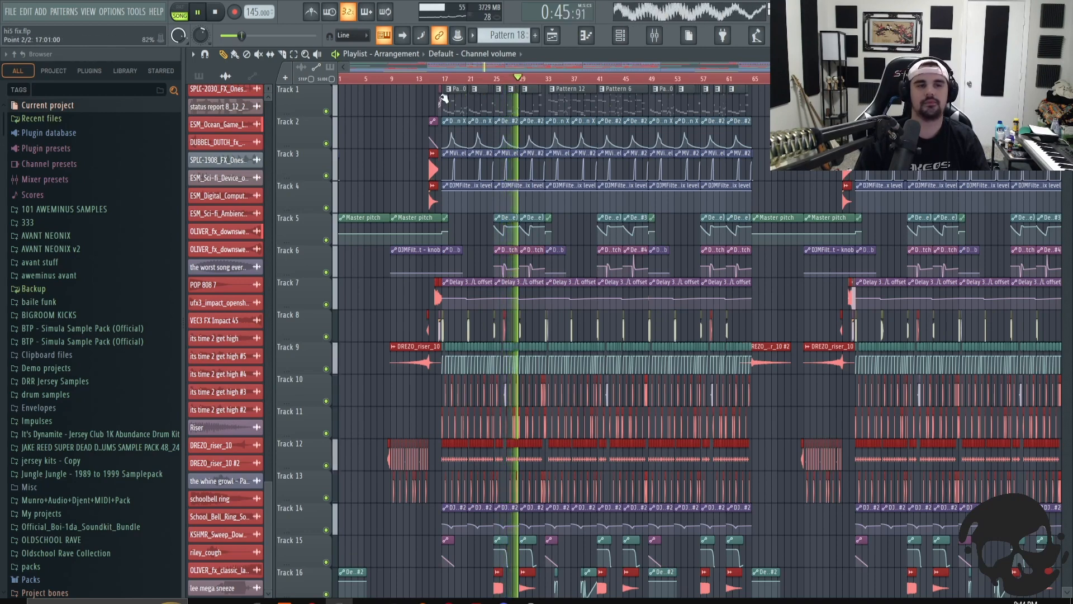
left_click(215, 12)
scroll(554, 281, "down", 4)
scroll(554, 280, "down", 10)
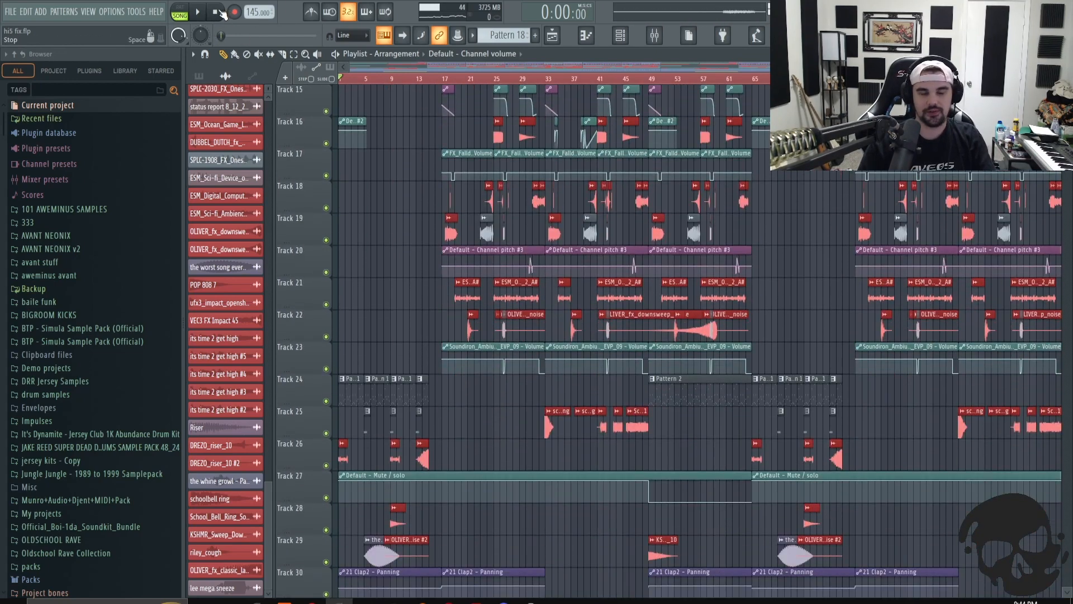
scroll(740, 311, "down", 4)
scroll(601, 299, "down", 2)
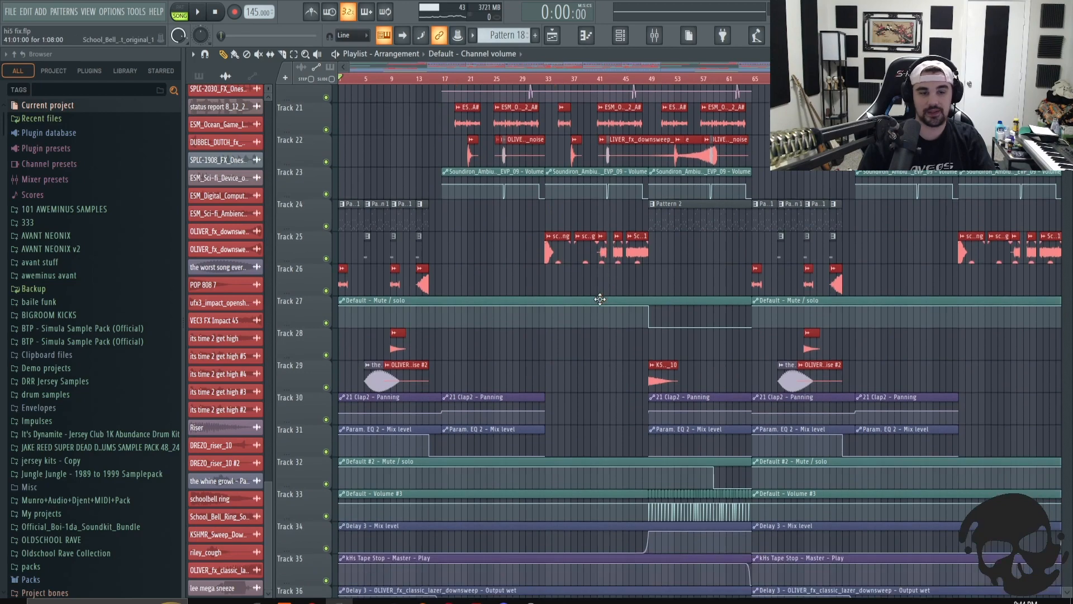
scroll(598, 364, "down", 10)
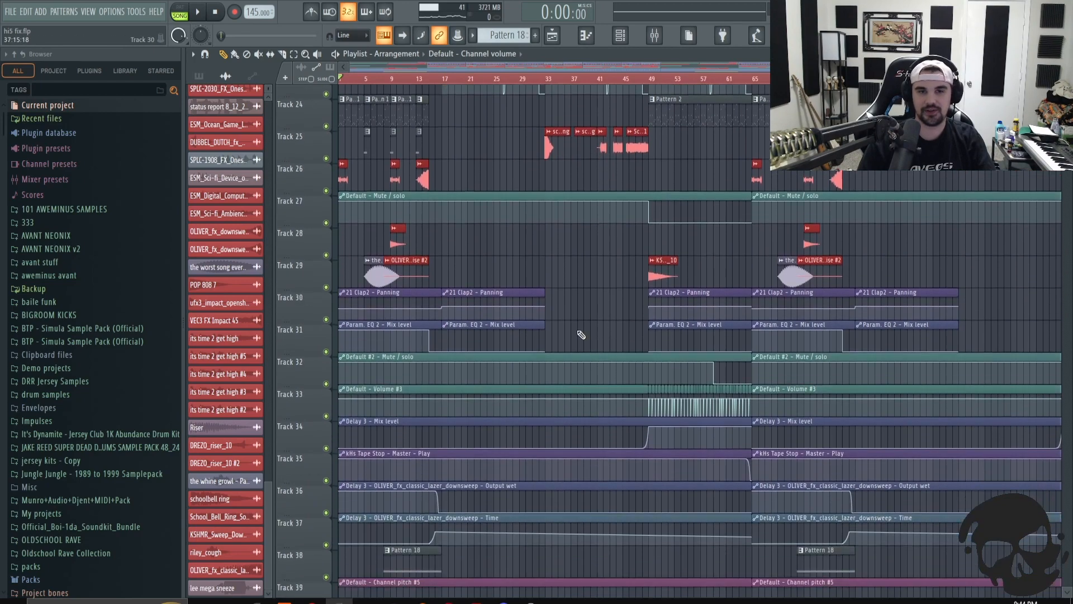
scroll(578, 332, "up", 14)
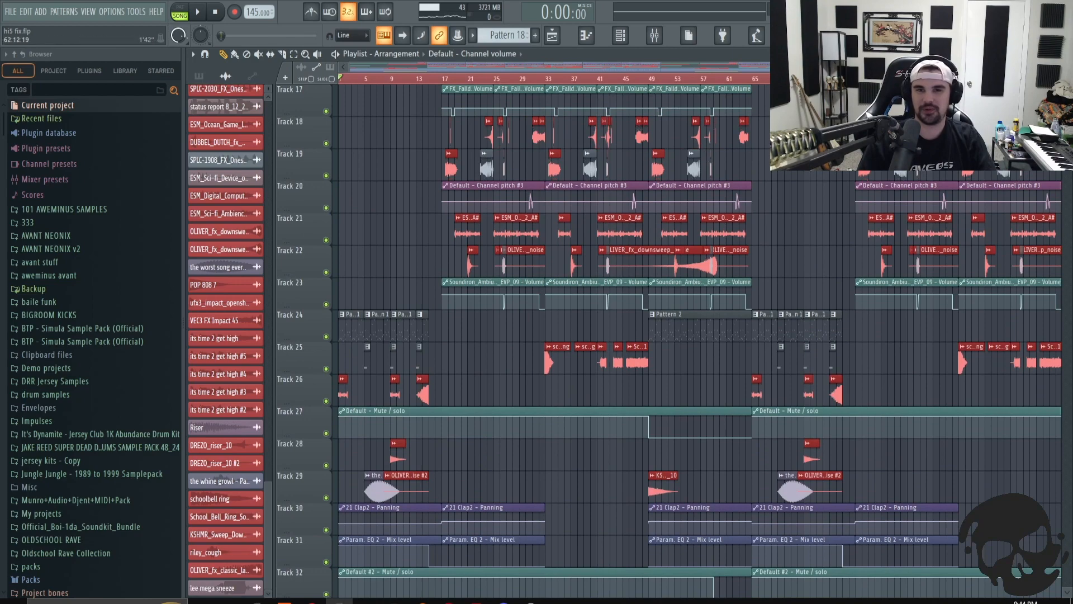
scroll(531, 81, "up", 5)
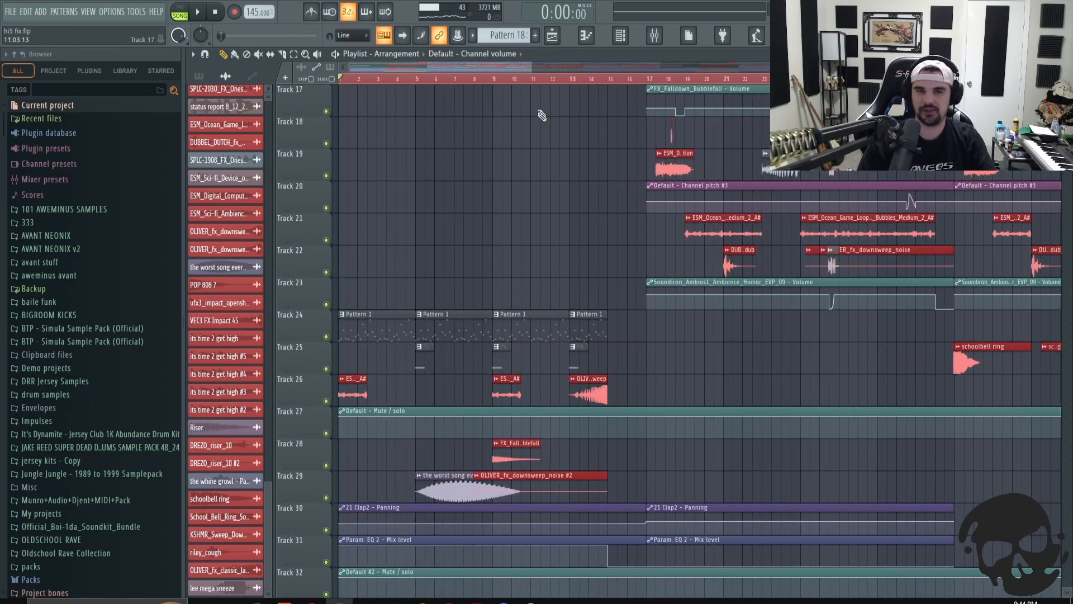
scroll(570, 237, "up", 6)
- Zoom into the beginning of the playlist and scroll through the intro tracks to examine them
left_click_drag(350, 66, 467, 72)
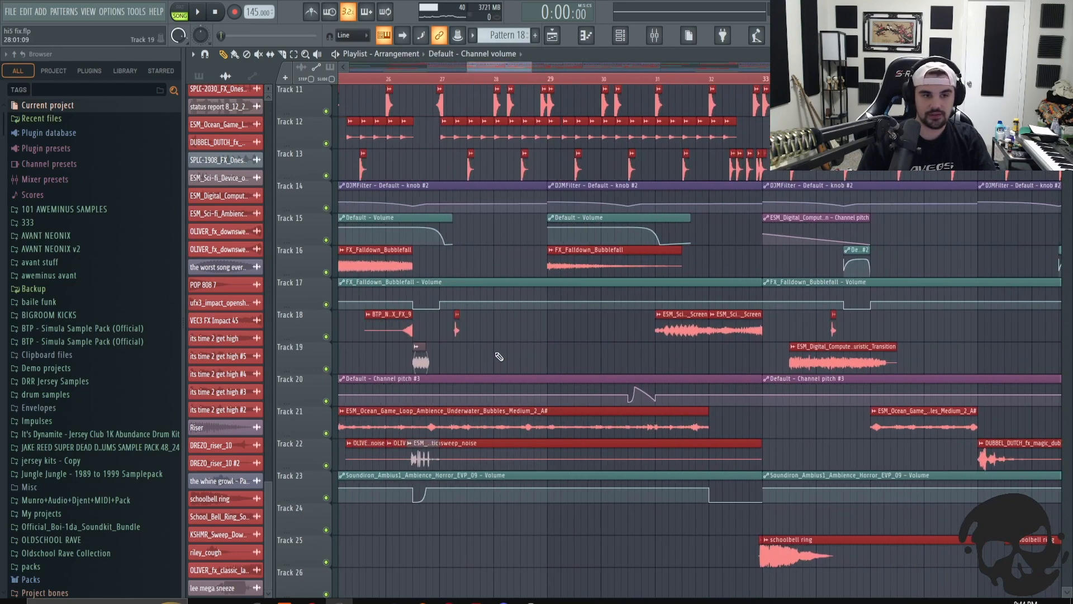
scroll(499, 357, "up", 10)
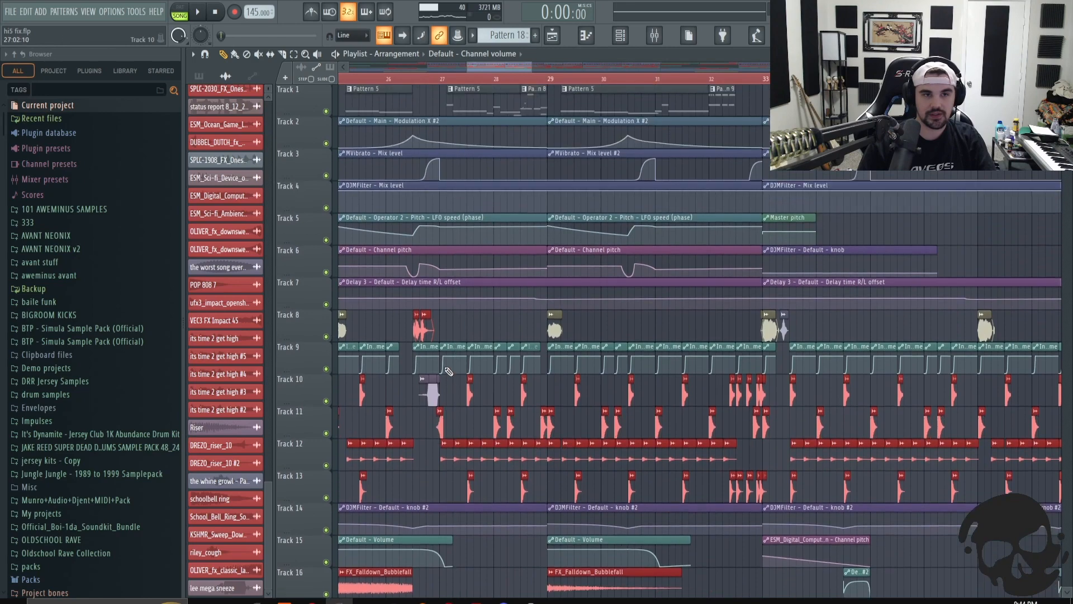
left_click_drag(507, 65, 391, 69)
scroll(550, 206, "down", 10)
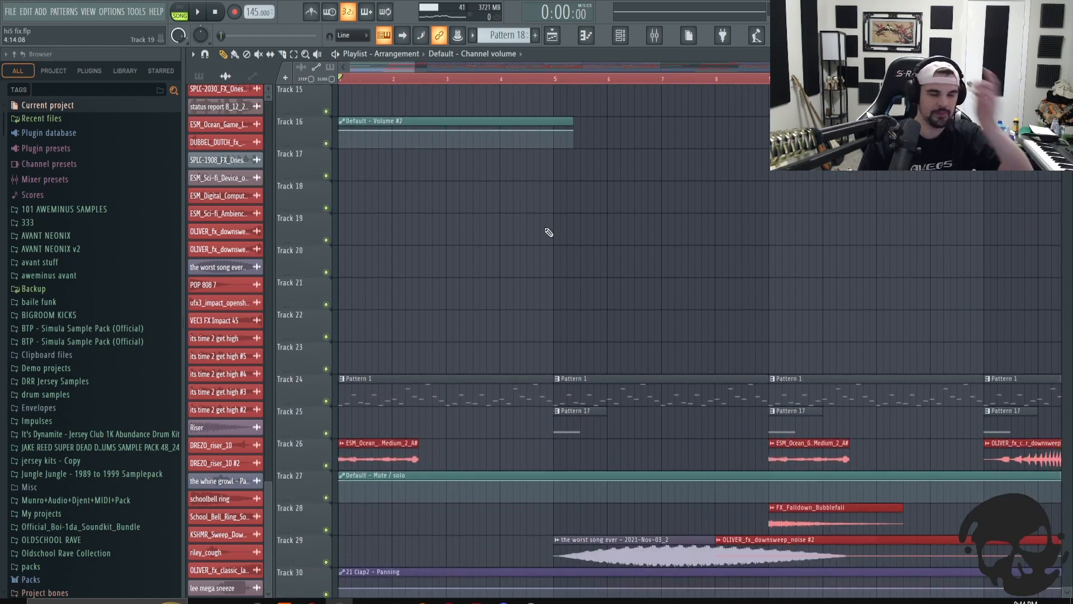
scroll(546, 230, "down", 3)
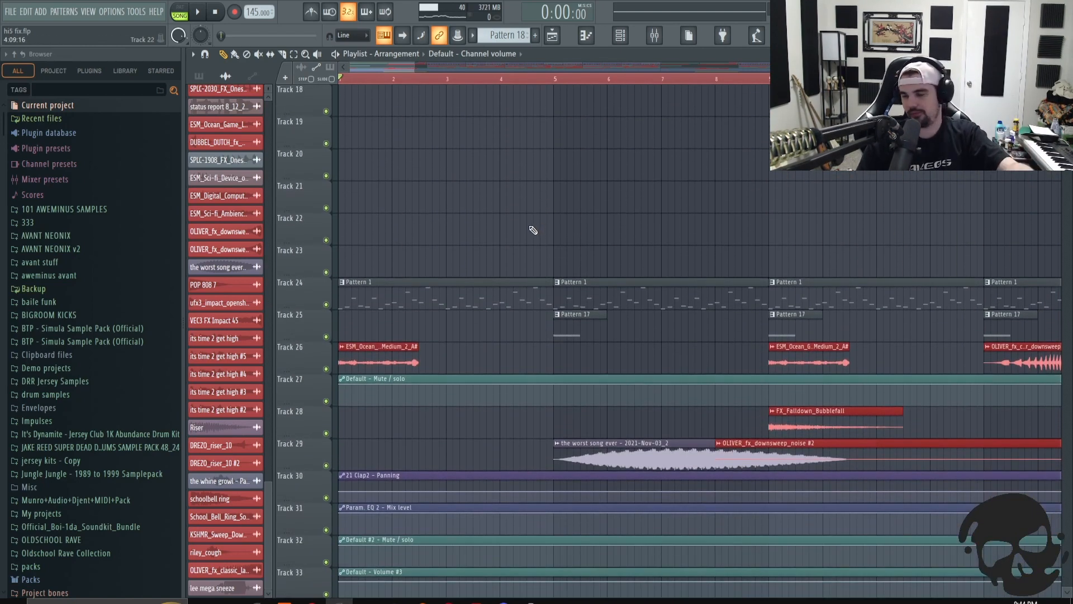
scroll(534, 181, "down", 1)
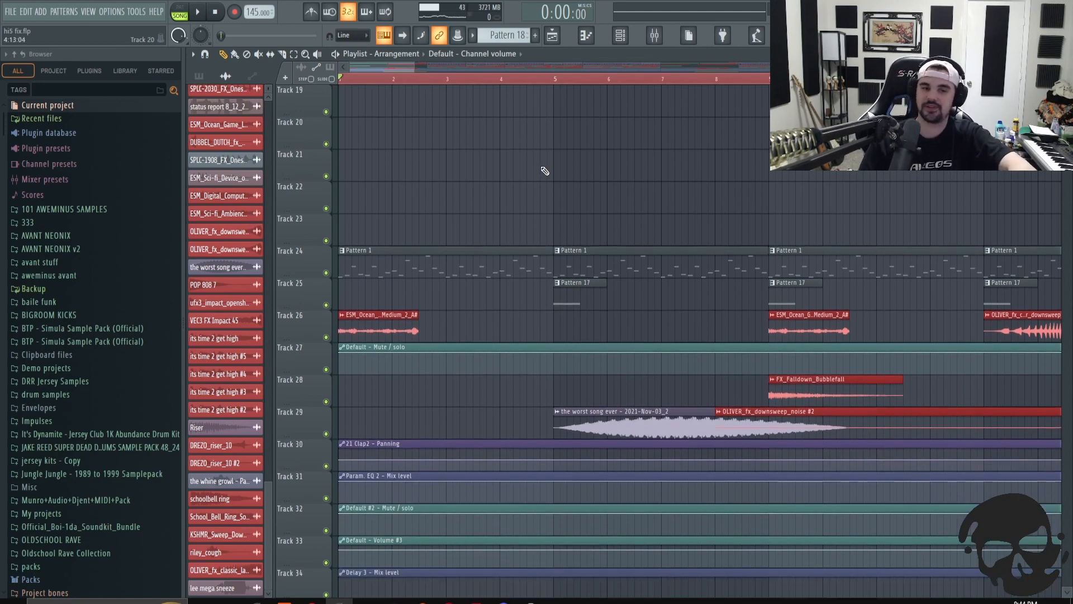
left_click_drag(411, 67, 509, 84)
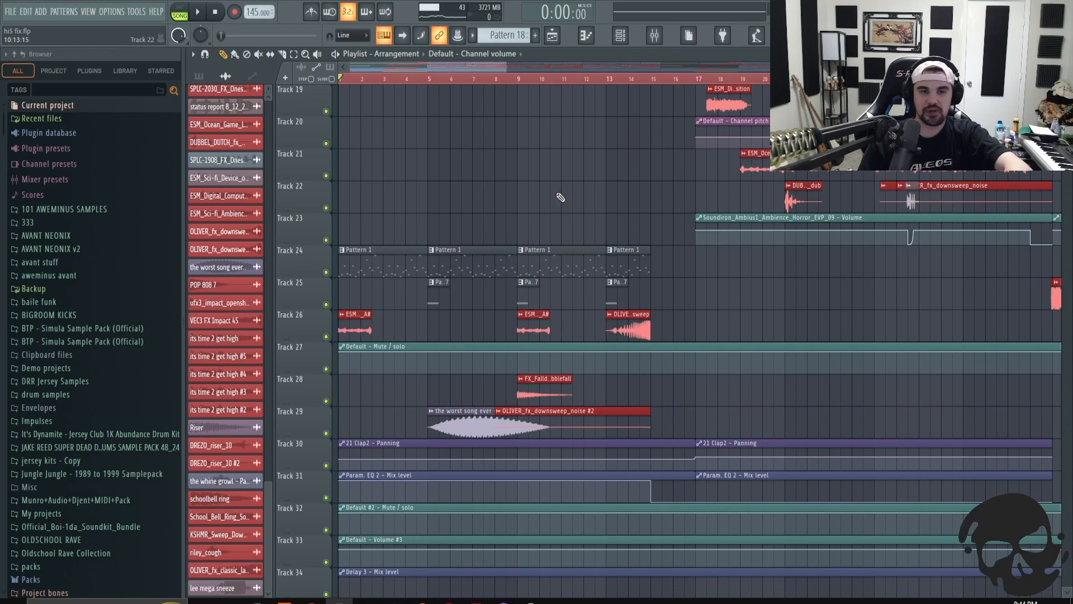
scroll(557, 246, "up", 7)
scroll(546, 310, "up", 11)
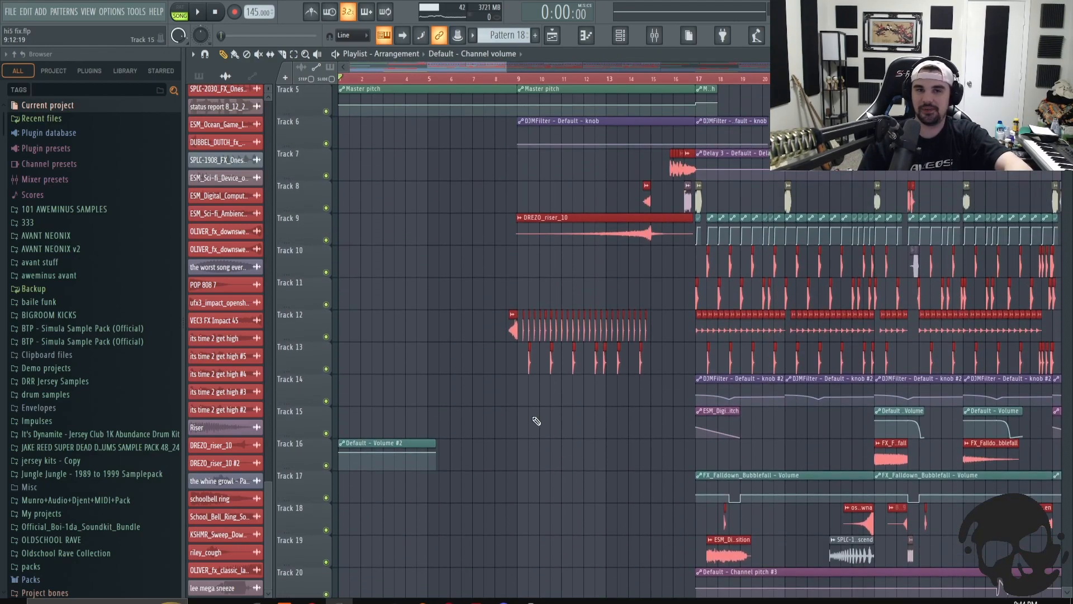
scroll(441, 413, "down", 13)
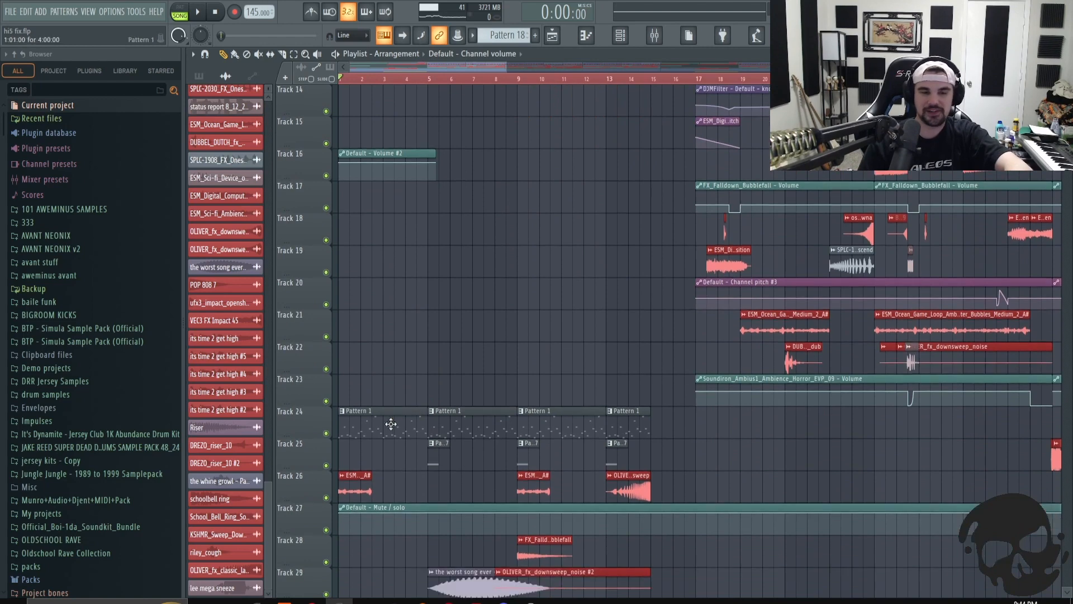
- Open Pattern 1 in the piano roll, open its Sytrus instrument, reposition the window and view Operator 1
double_click(390, 421)
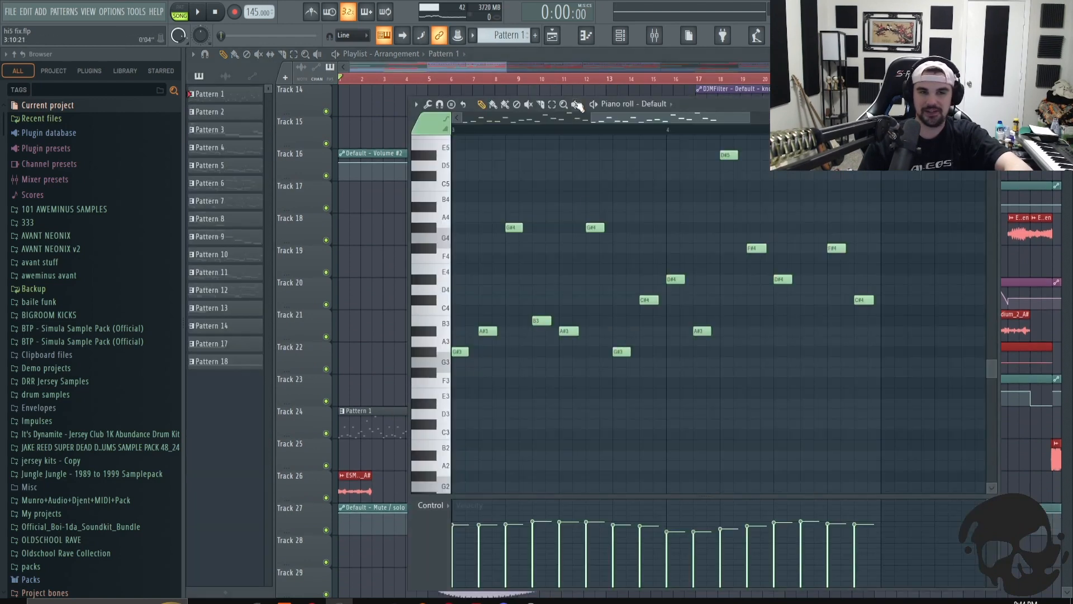
left_click(620, 35)
left_click(545, 284)
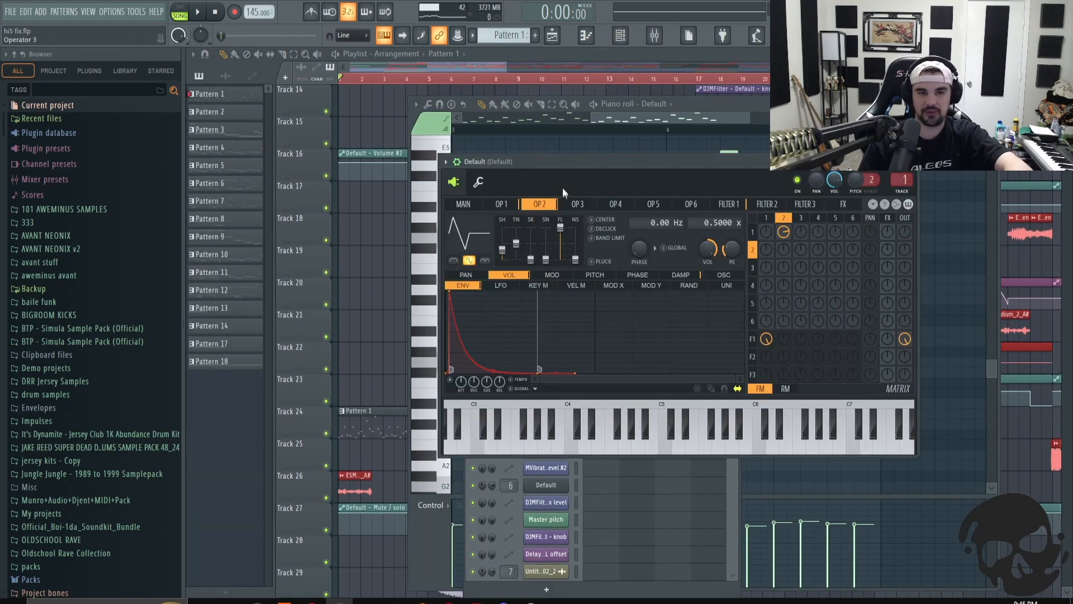
left_click_drag(561, 156, 345, 185)
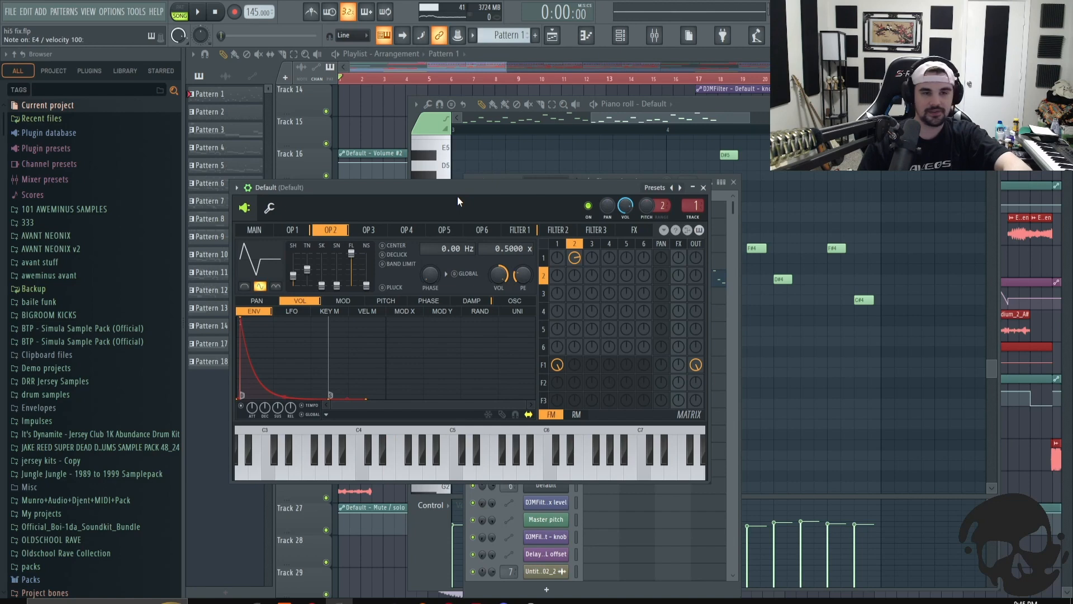
left_click_drag(393, 189, 494, 183)
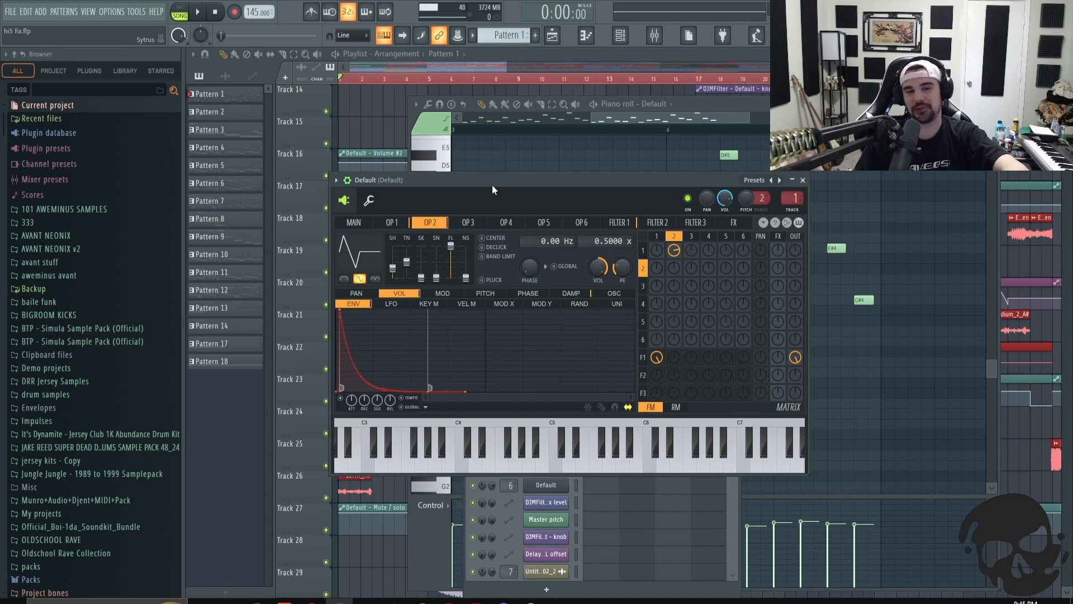
left_click_drag(417, 182, 481, 182)
left_click(488, 222)
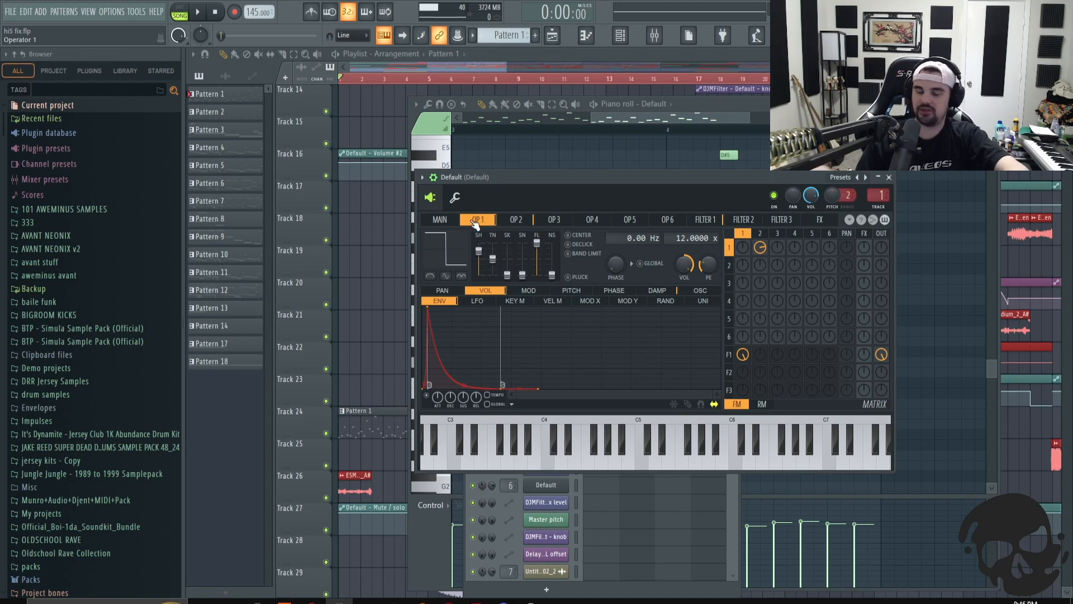
right_click(762, 249)
key("c")
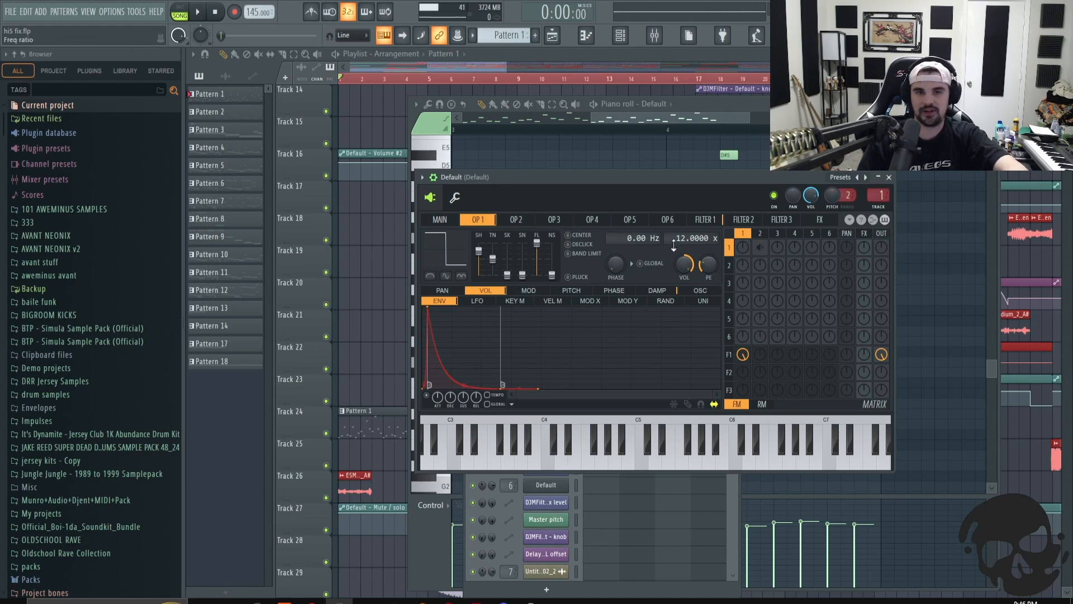
- Open the mixer, move the Sytrus window over it and examine Operator 1's frequency offset setting
left_click(653, 35)
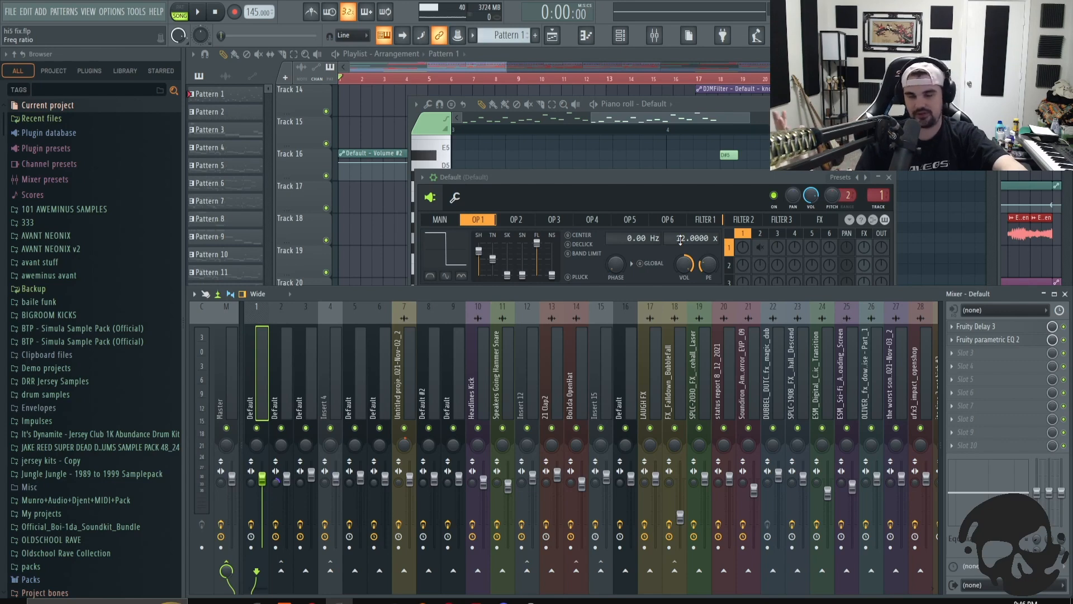
mouse_move(673, 208)
left_mouse_down()
mouse_move(673, 188)
mouse_move(676, 237)
mouse_move(674, 220)
left_mouse_up()
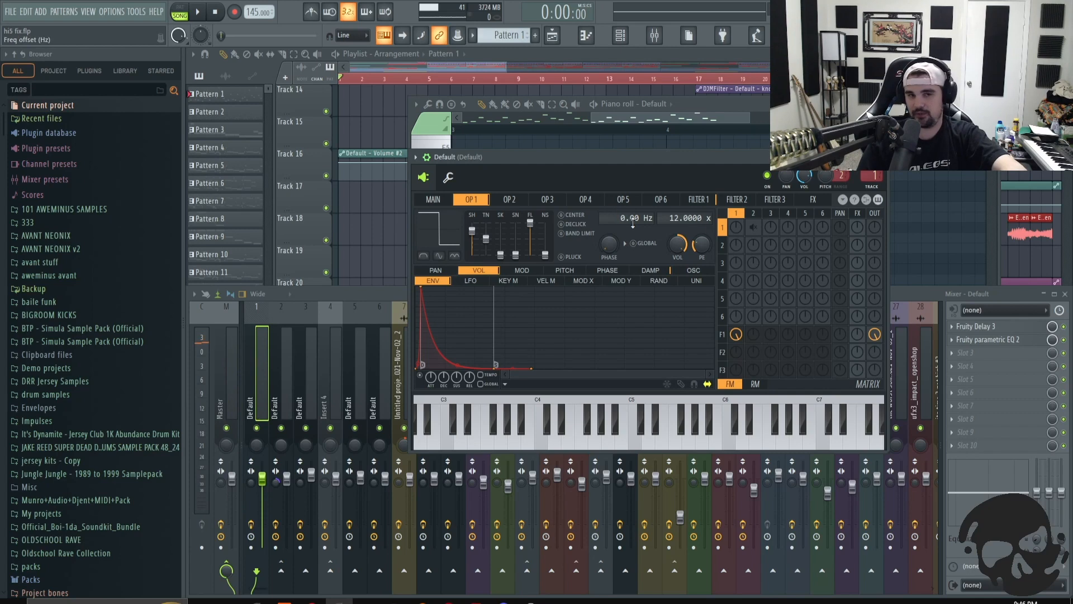
mouse_move(622, 219)
left_mouse_down()
mouse_move(621, 173)
mouse_move(631, 222)
left_mouse_up()
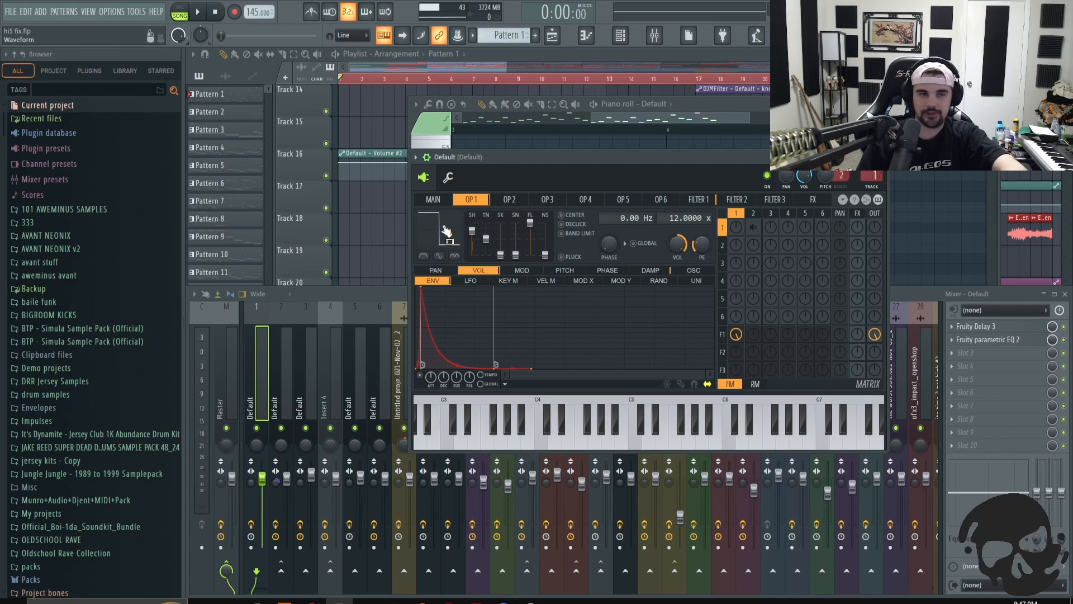
left_click_drag(692, 154, 647, 167)
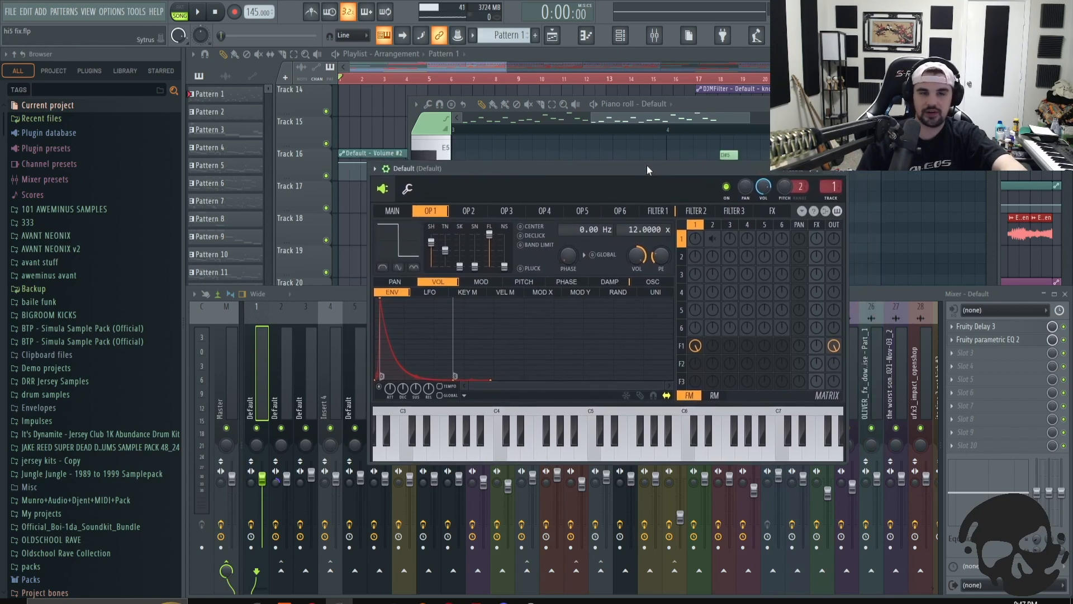
left_click(439, 163)
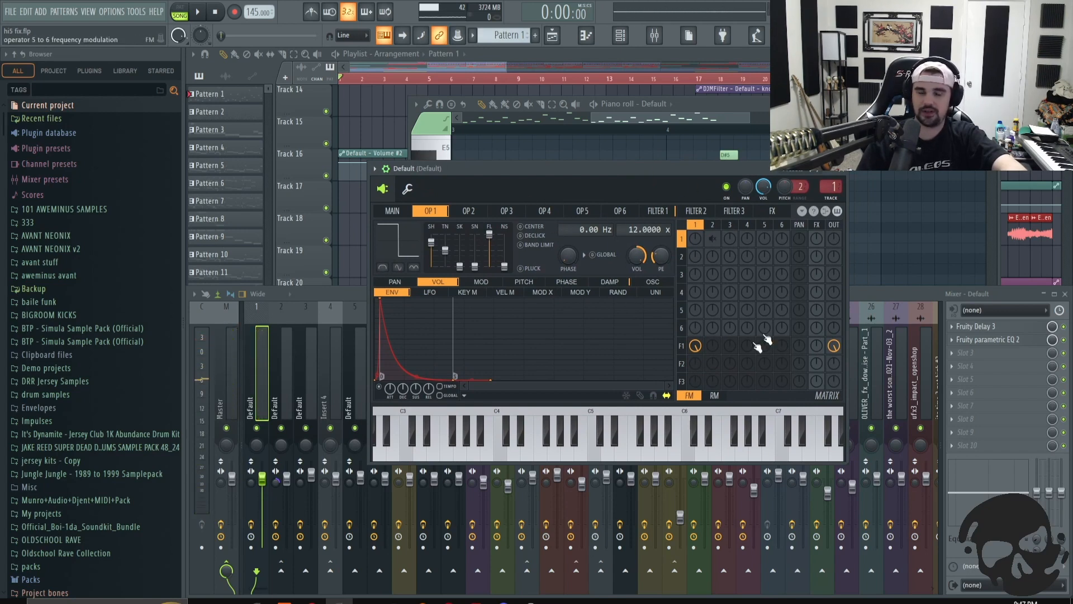
- In the Sytrus matrix, remove Operator 1's Filter 1 routing and send Operator 1 directly to the output
left_click(695, 346)
left_click(833, 346)
left_click(833, 238)
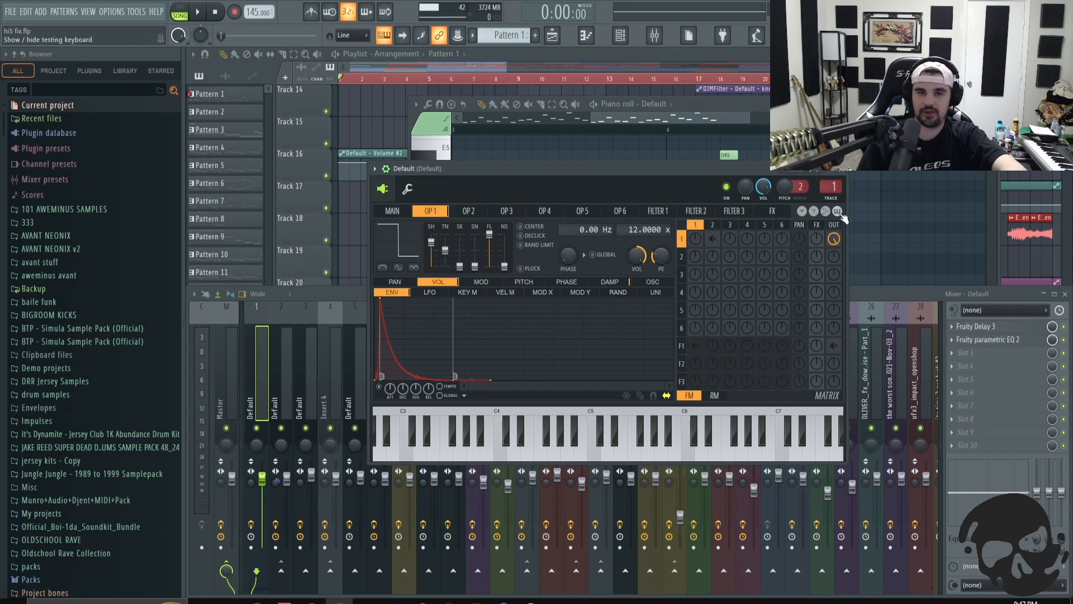
- Route Operator 2 to frequency-modulate Operator 1 in the Sytrus matrix and adjust the modulation amount
key("c")
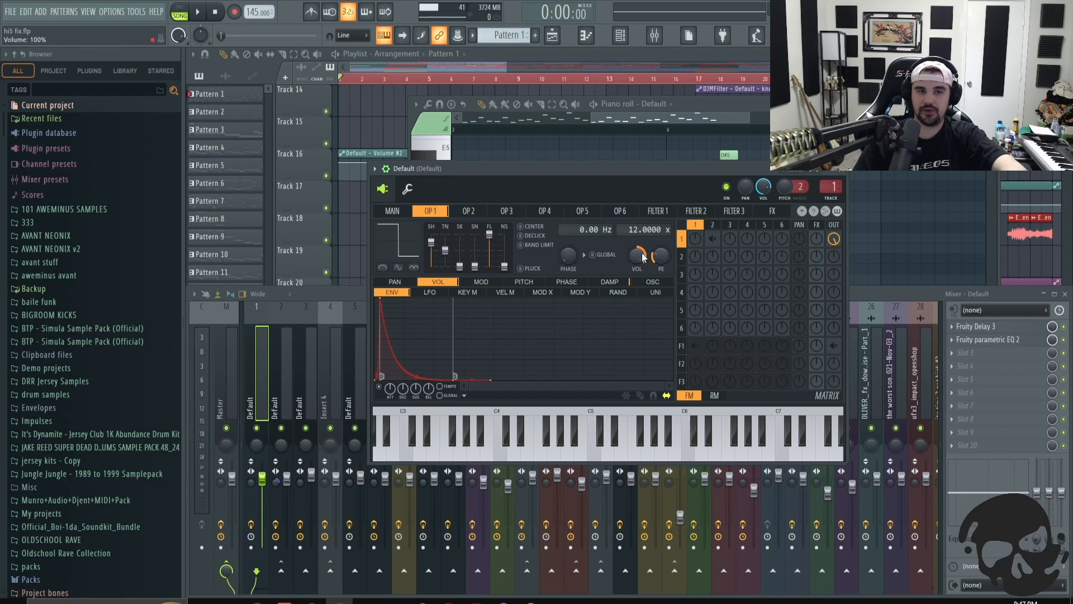
left_click(714, 240)
left_click_drag(716, 245, 716, 235)
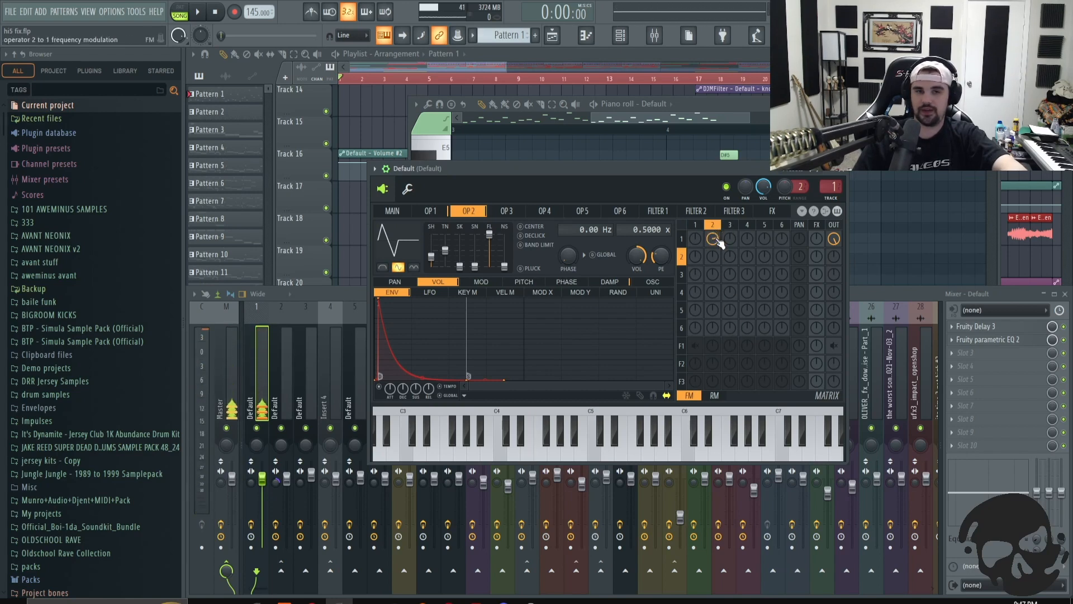
left_click_drag(714, 240, 714, 237)
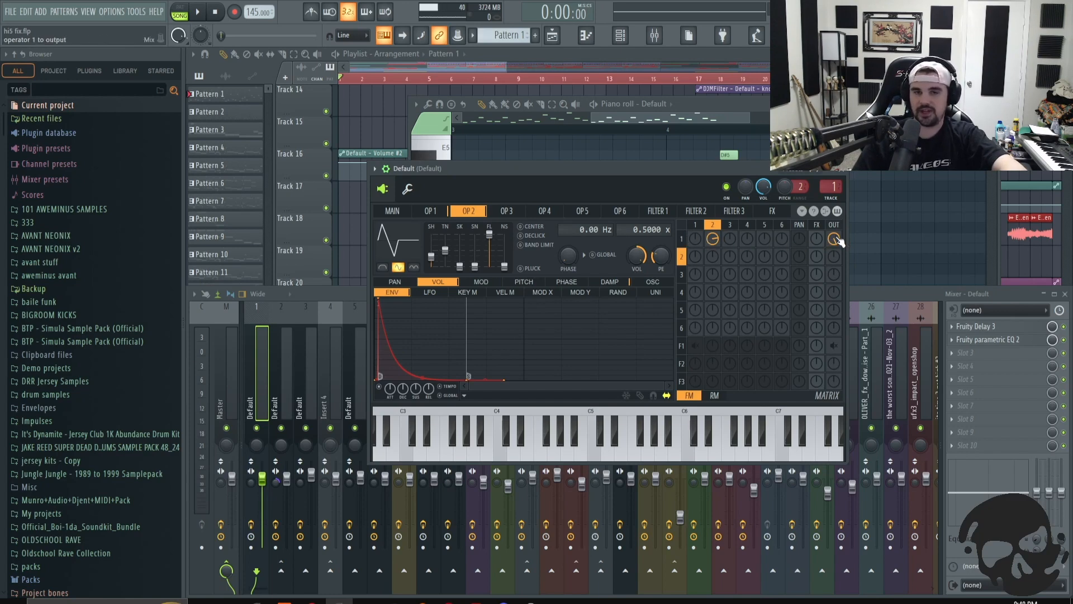
- Remove Operator 1's direct output and route Operator 1 through Filter 1 to the output instead
left_click_drag(837, 240, 837, 263)
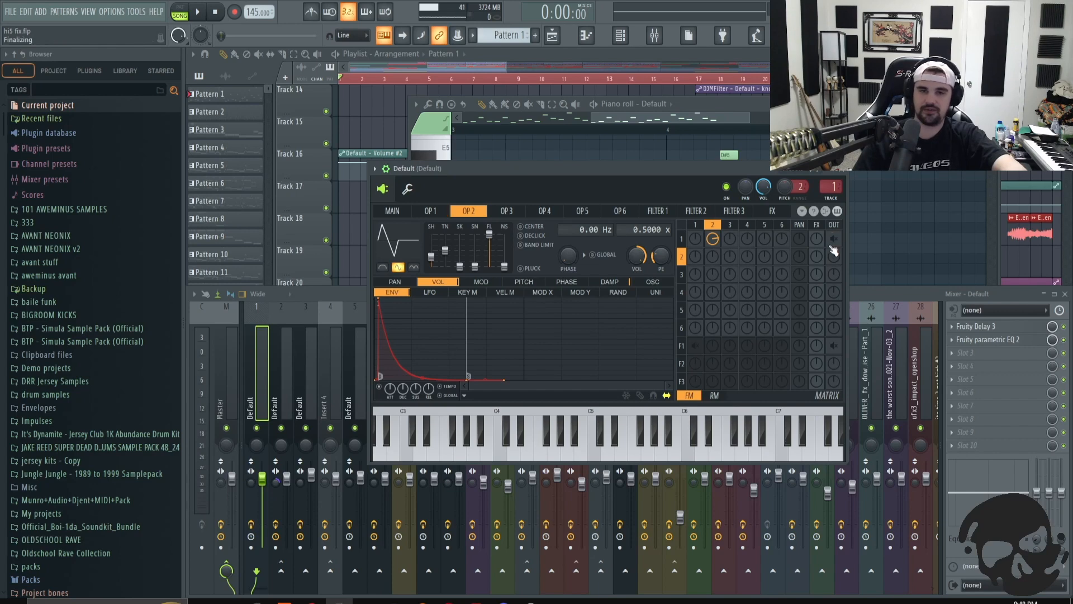
left_click_drag(695, 348, 694, 335)
left_click_drag(835, 353, 834, 342)
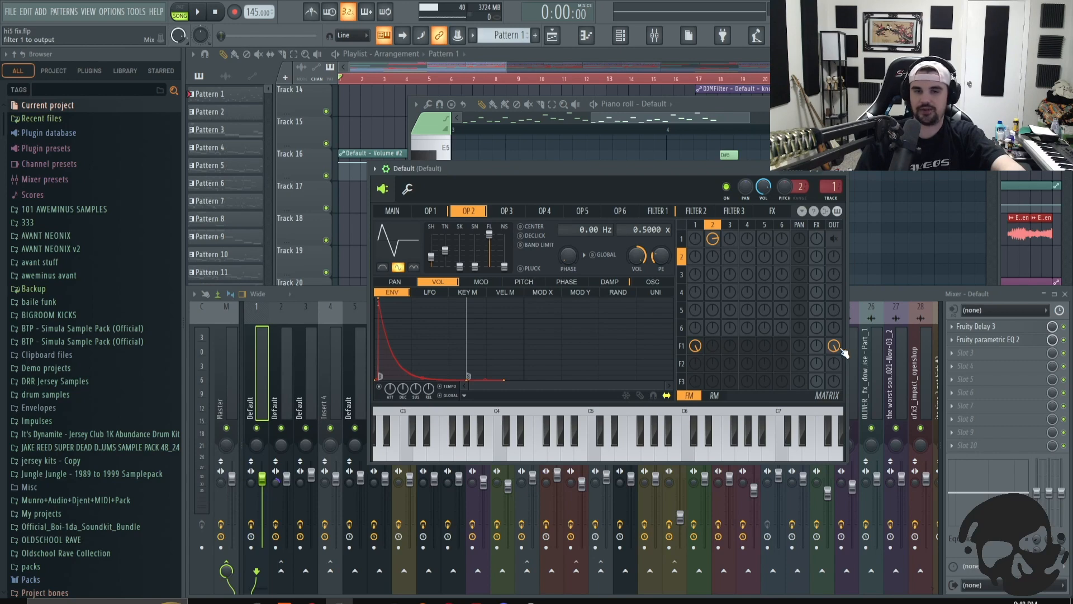
- Open Filter 1's cutoff envelope and compare the sound by toggling the Filter 1 and Operator 1 output routings
left_click(664, 211)
left_click(456, 282)
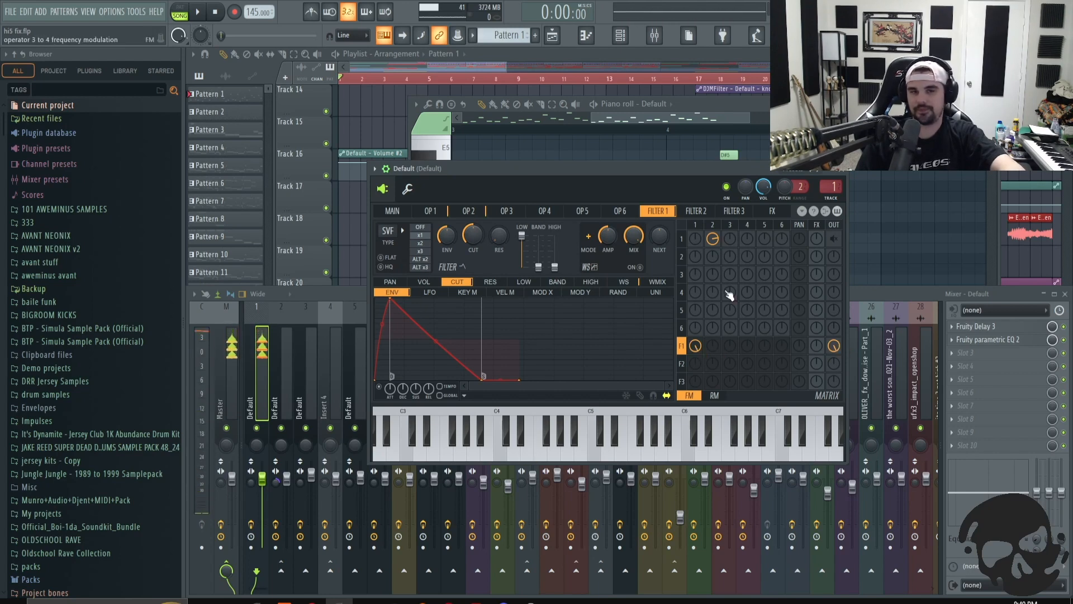
right_click(834, 346)
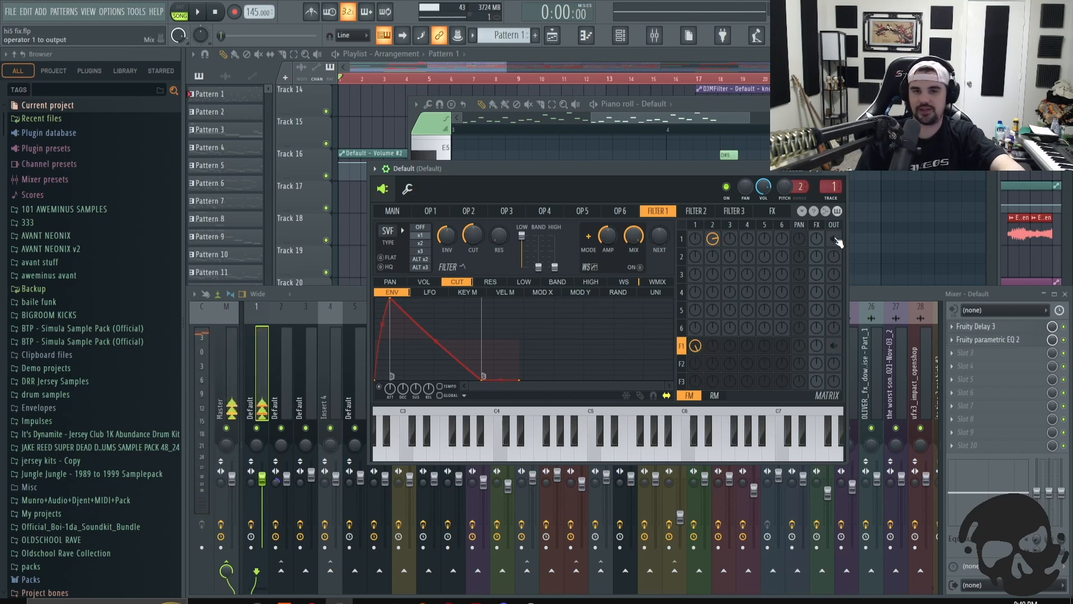
right_click(834, 239)
right_click(835, 239)
right_click(834, 346)
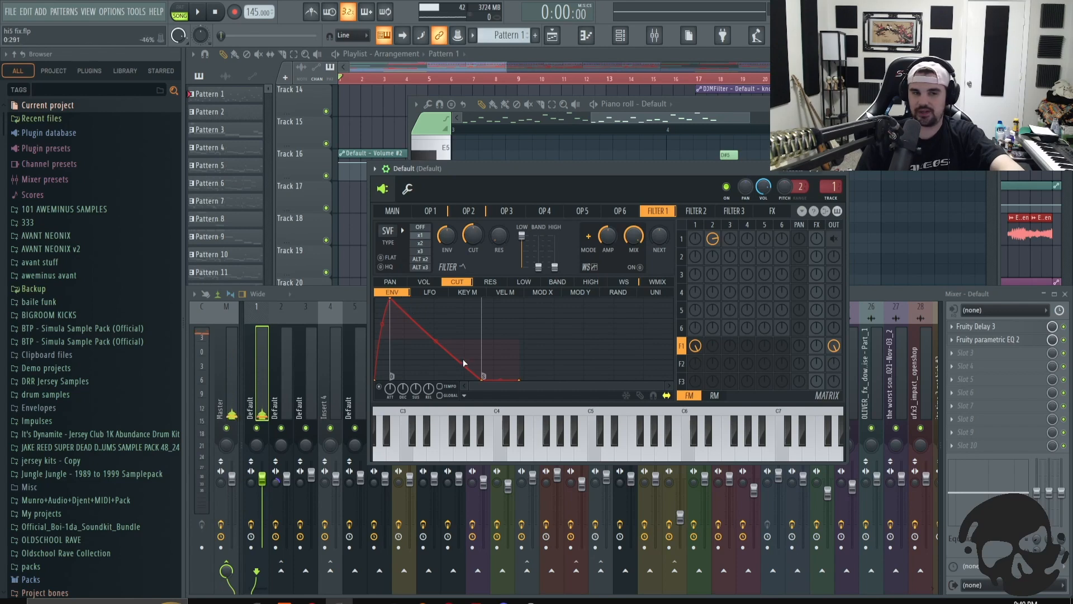
- Open Operator 2, reposition the Sytrus window and try Operator 2's preset waveform shapes
left_click(471, 217)
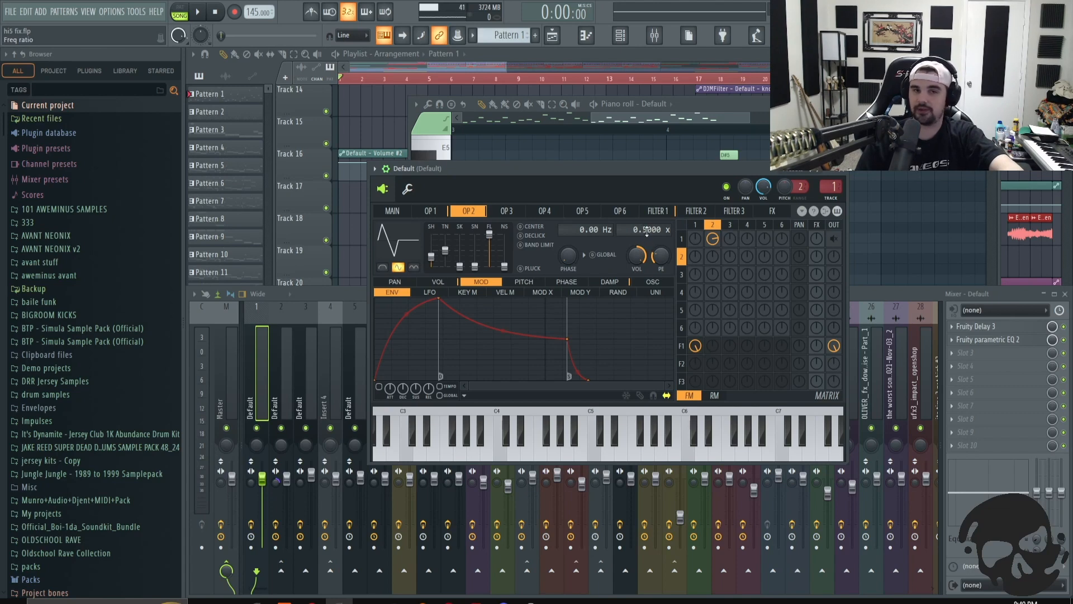
left_click_drag(547, 172, 555, 198)
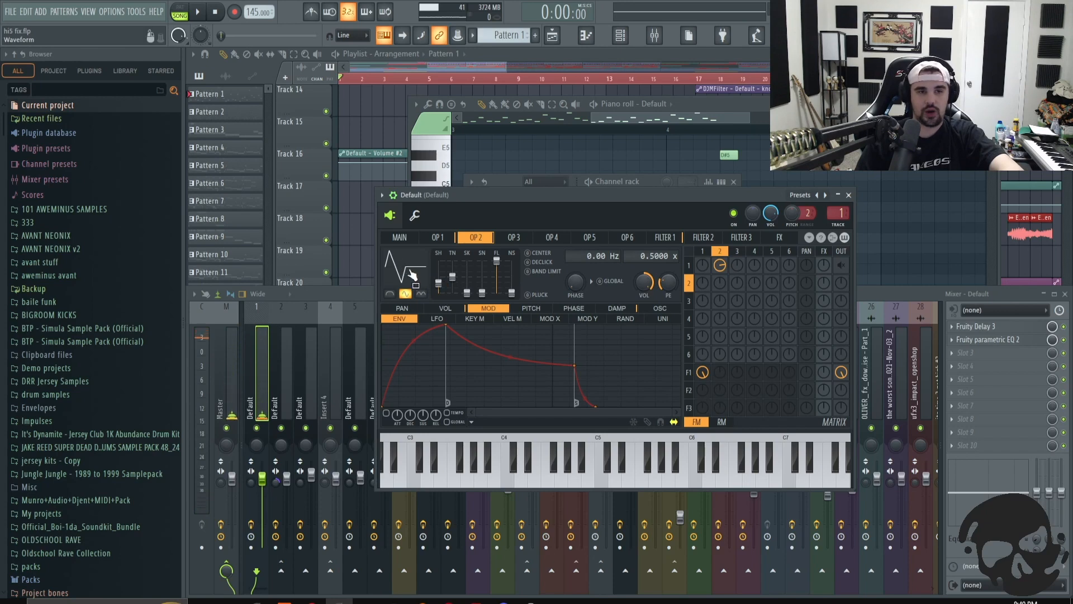
left_click(405, 294)
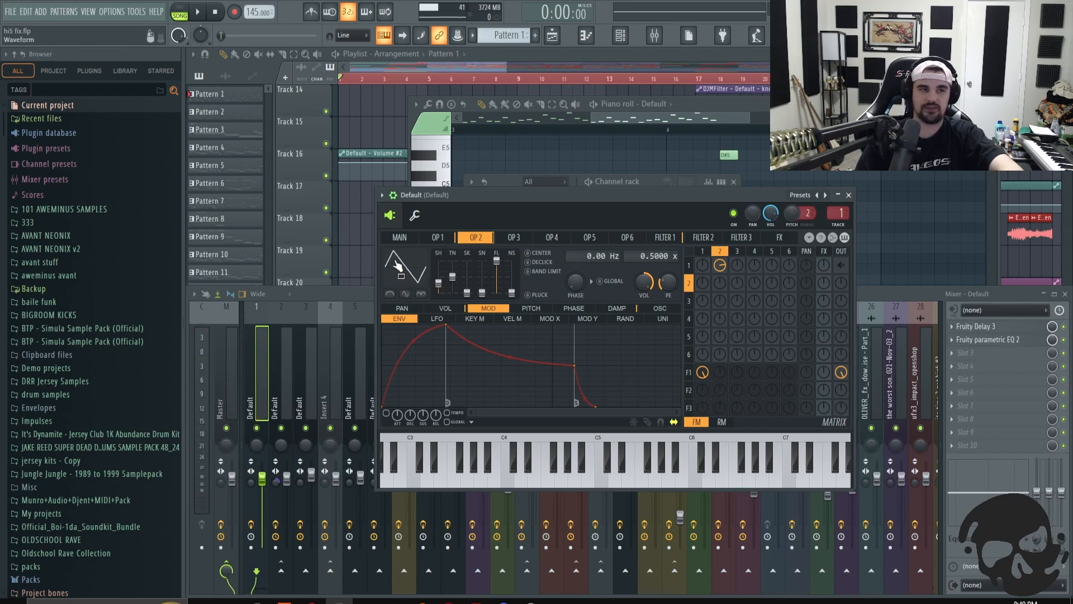
left_click(390, 295)
left_click(392, 296)
left_click(408, 294)
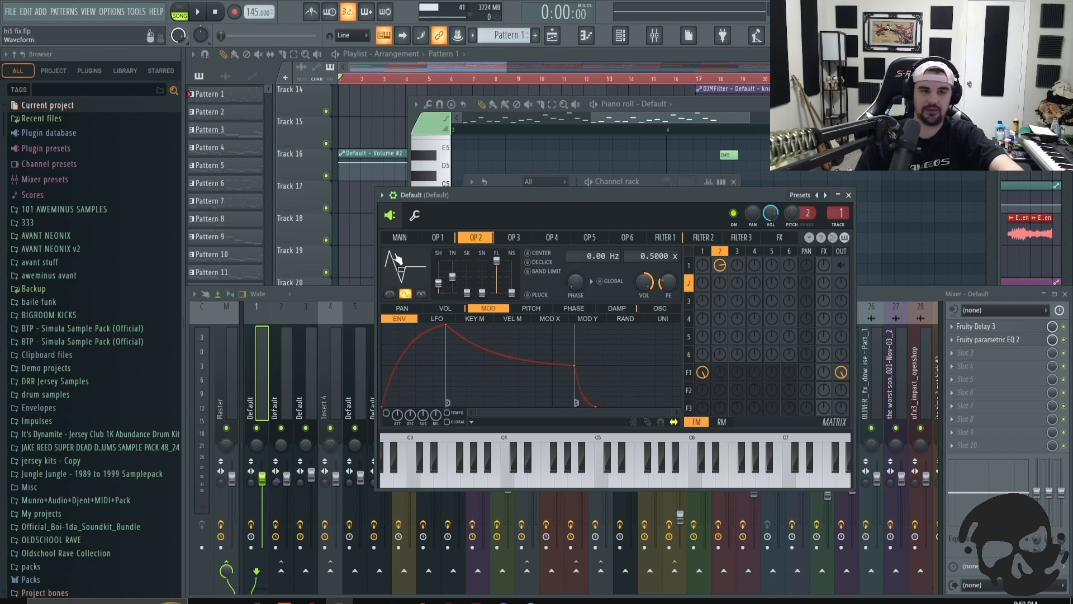
left_click(422, 294)
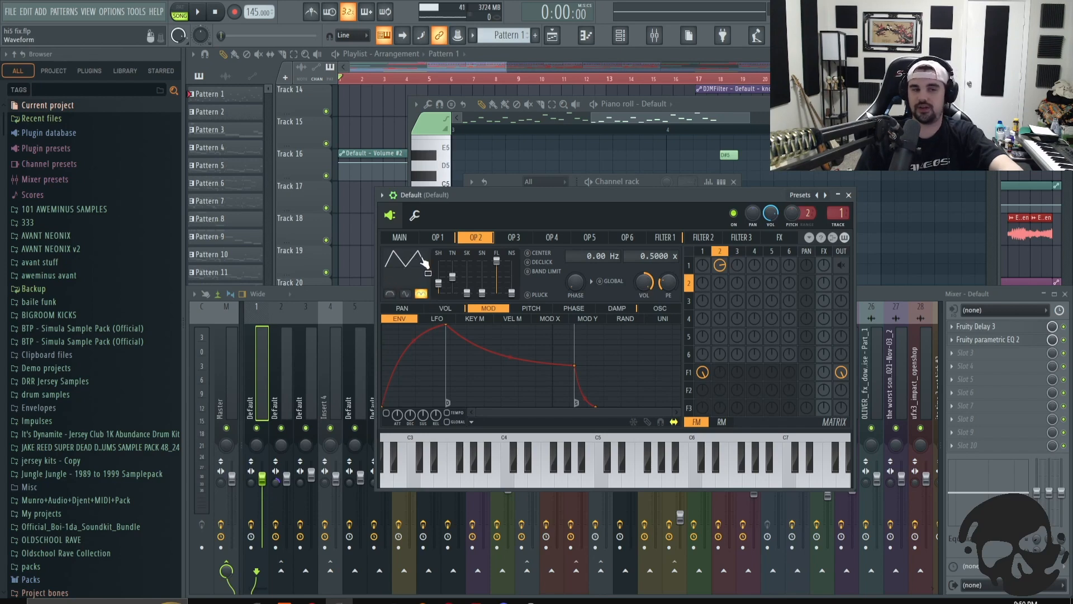
left_click(422, 295)
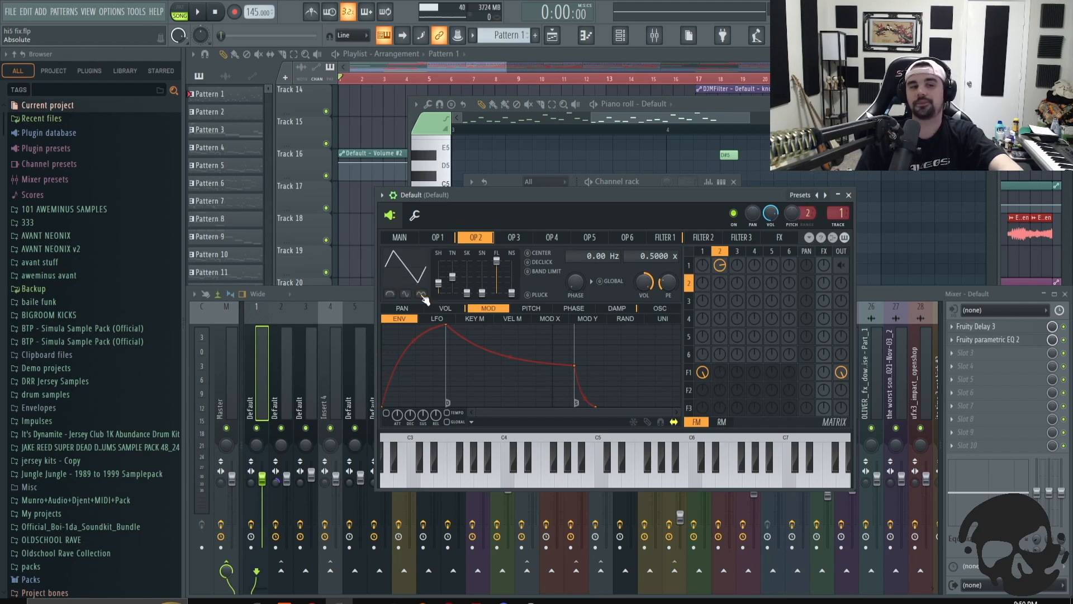
left_click(410, 295)
left_click(407, 295)
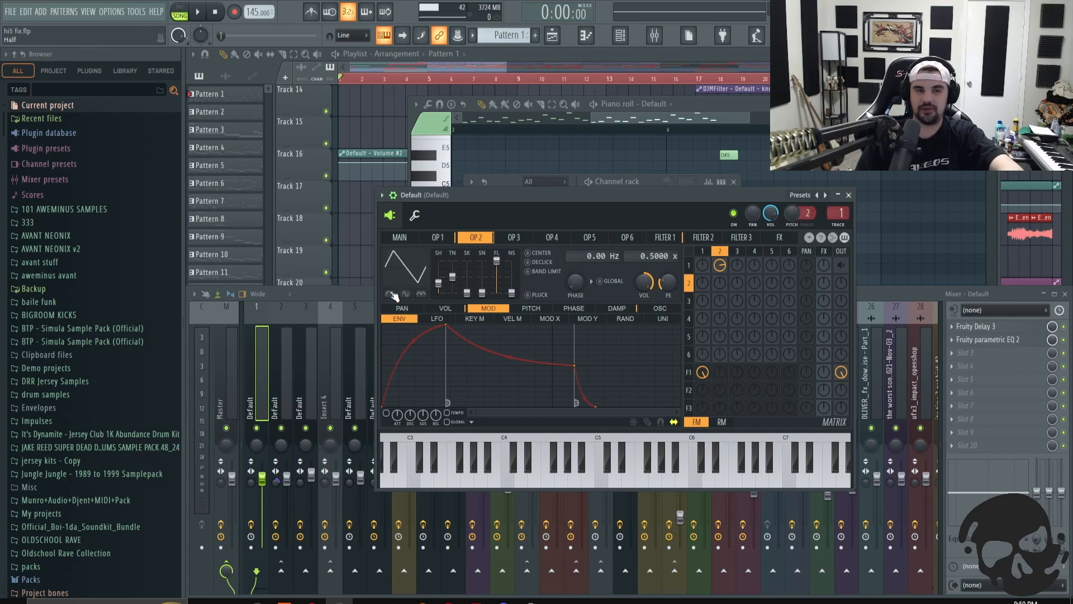
- Audition Operator 2's waveform presets with a test note after each choice, and toggle its modulation of Operator 1 to compare
key("c")
left_click(390, 294)
key("c")
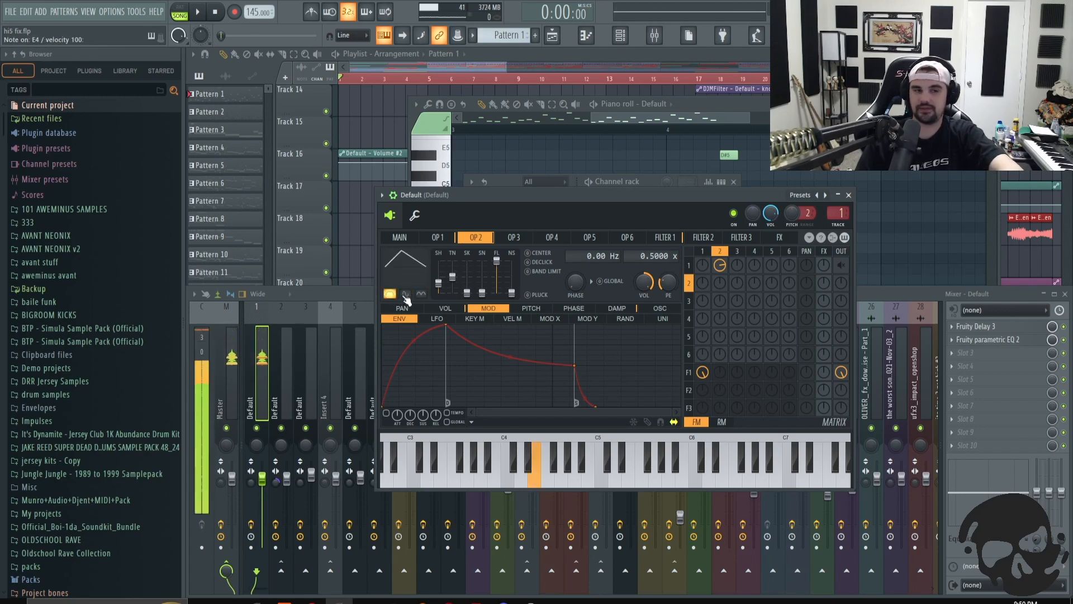
left_click(406, 294)
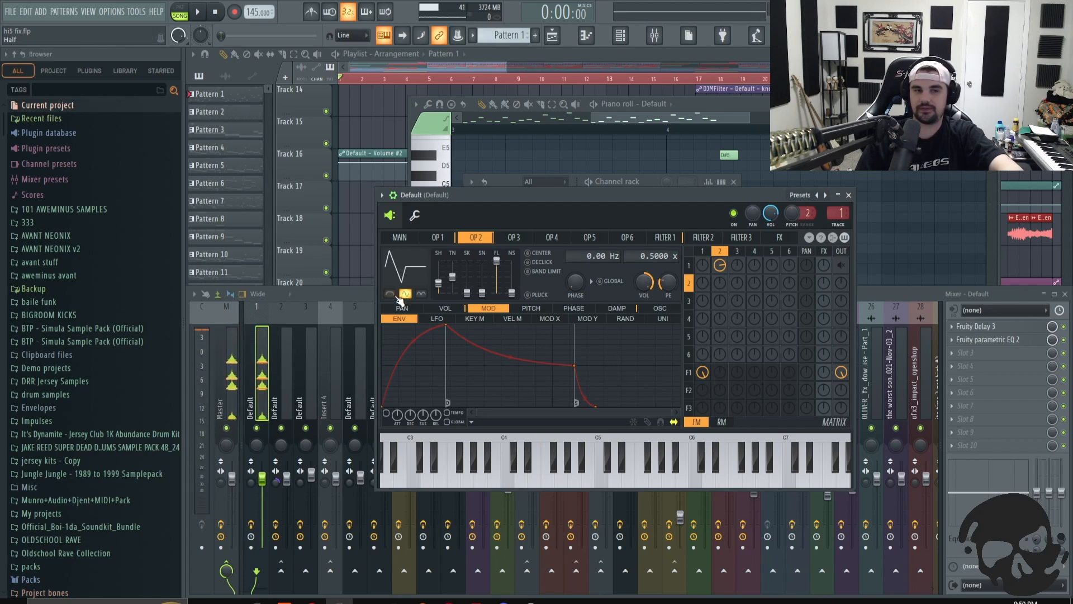
key("c")
left_click(421, 294)
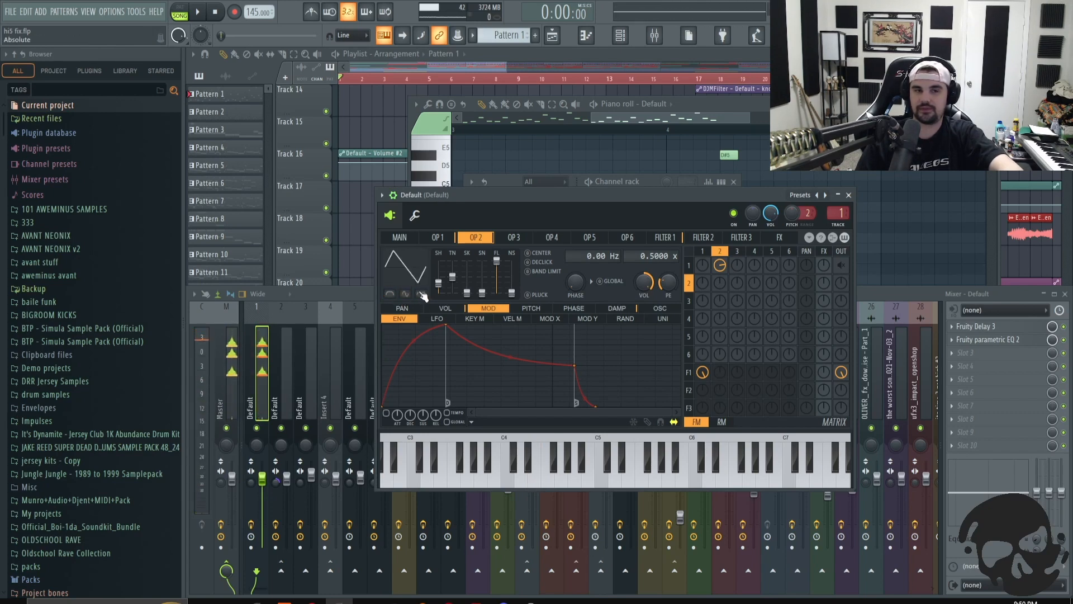
key("c")
key("c")
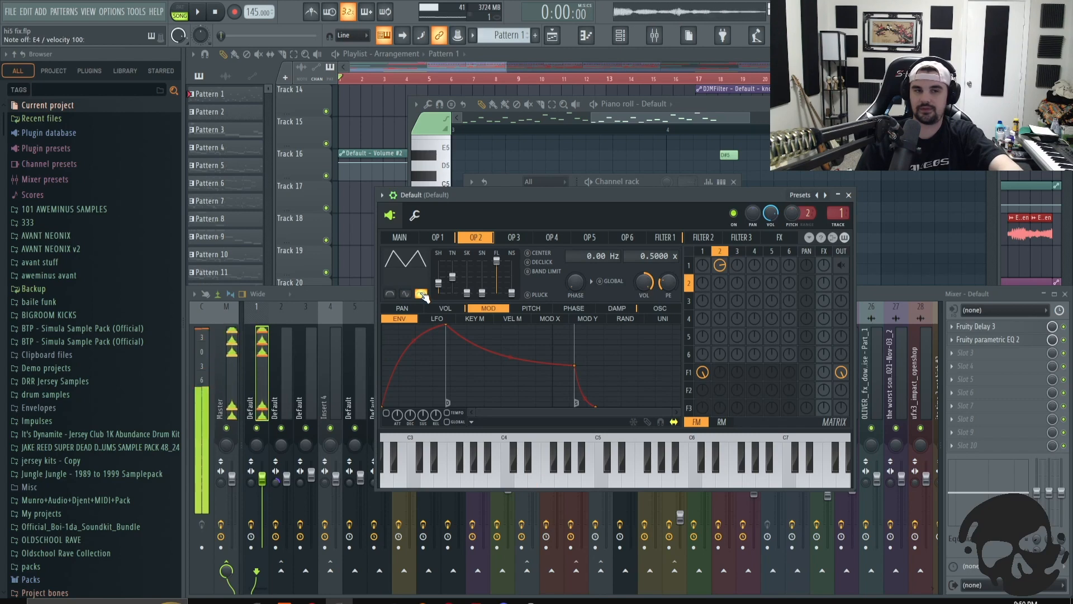
left_click(406, 295)
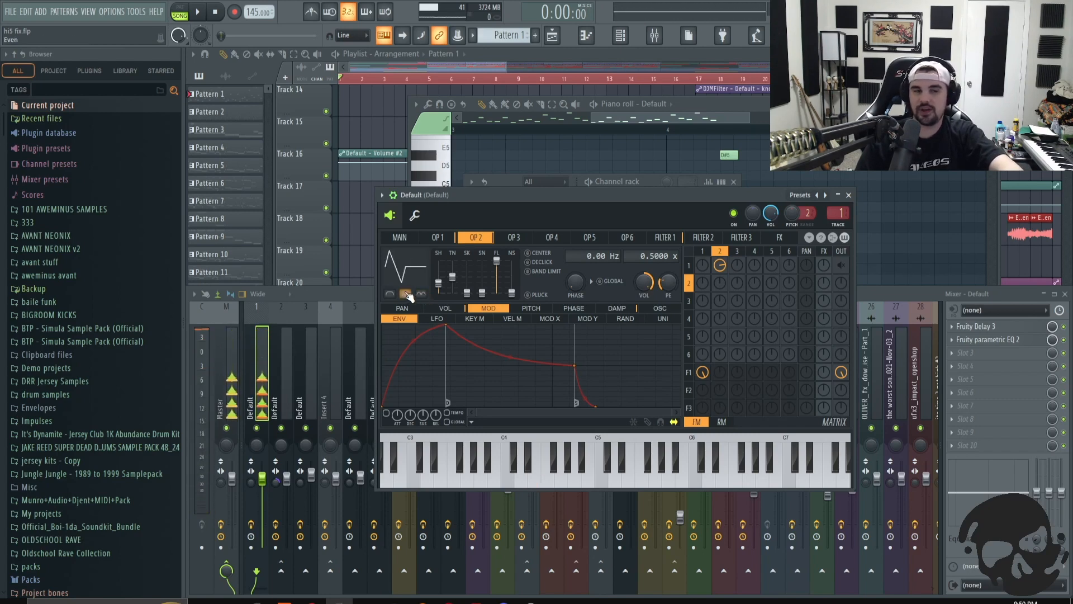
key("c")
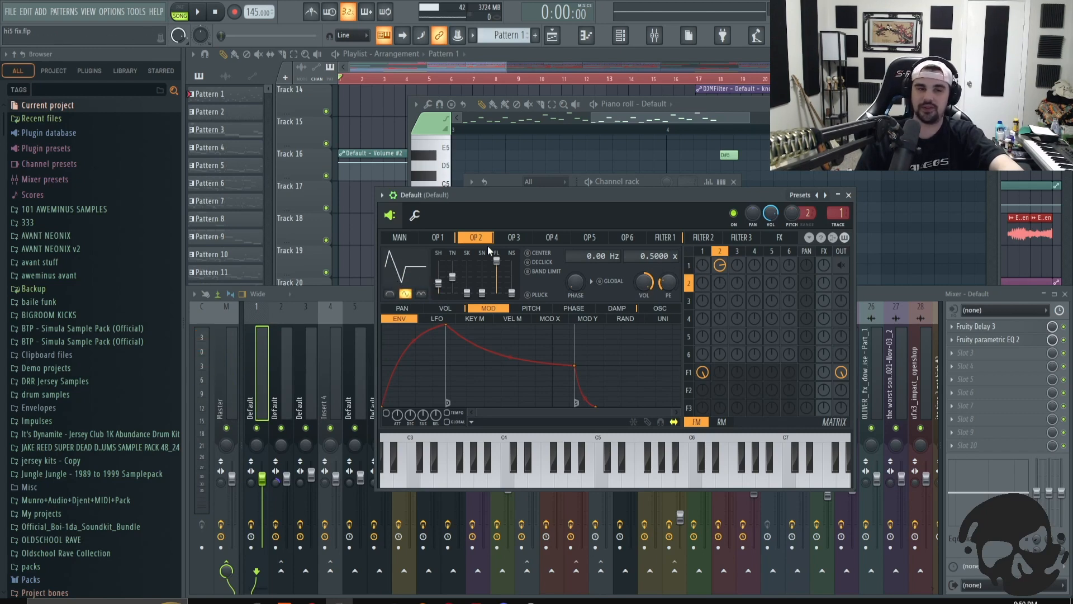
right_click(721, 267)
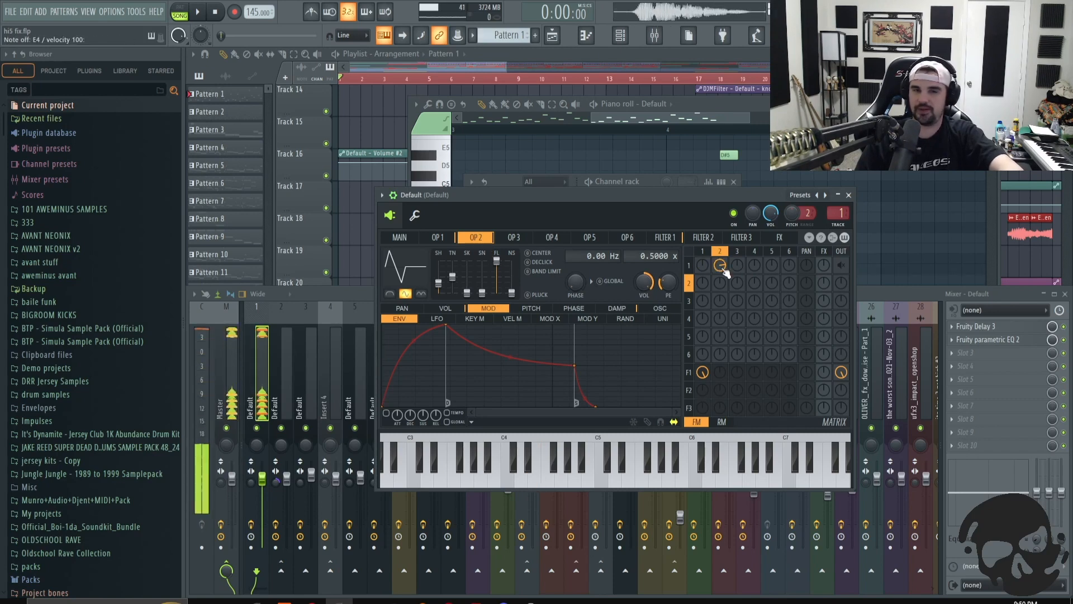
right_click(721, 267)
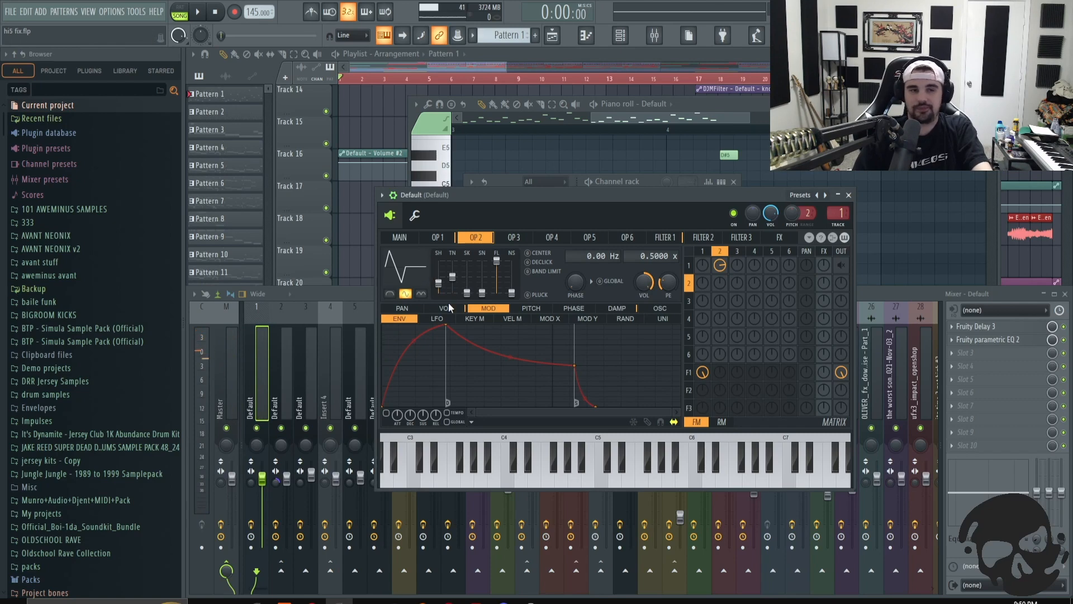
- Shape Operator 2's waveform with its shaping sliders, setting skew to 89% and sine shaper to 0%
left_click(404, 291)
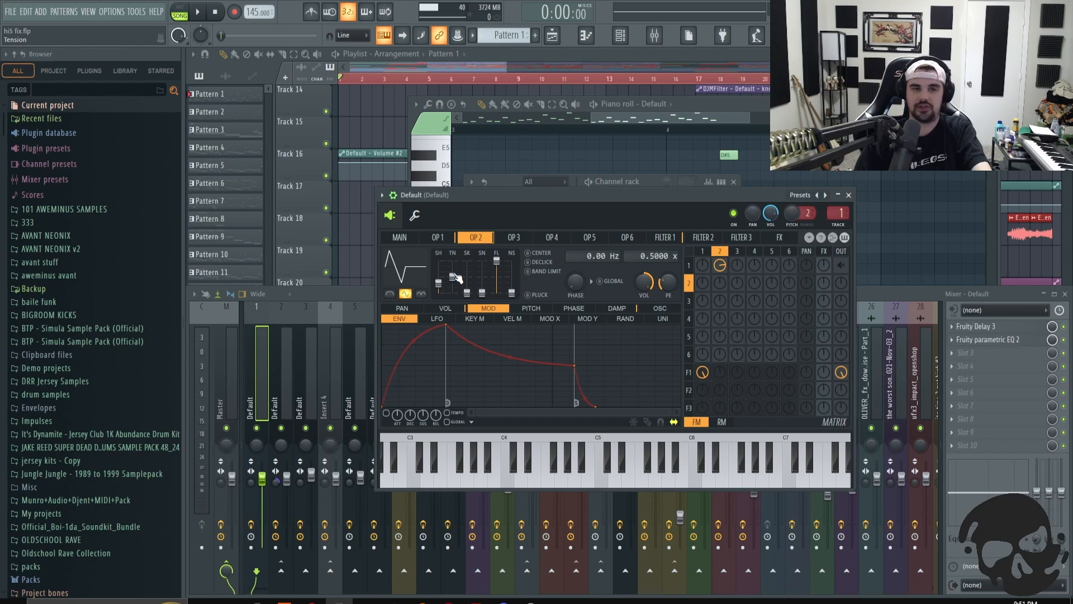
mouse_move(452, 274)
left_mouse_down()
mouse_move(452, 264)
mouse_move(452, 287)
mouse_move(453, 259)
mouse_move(452, 286)
mouse_move(452, 260)
mouse_move(452, 276)
left_mouse_up()
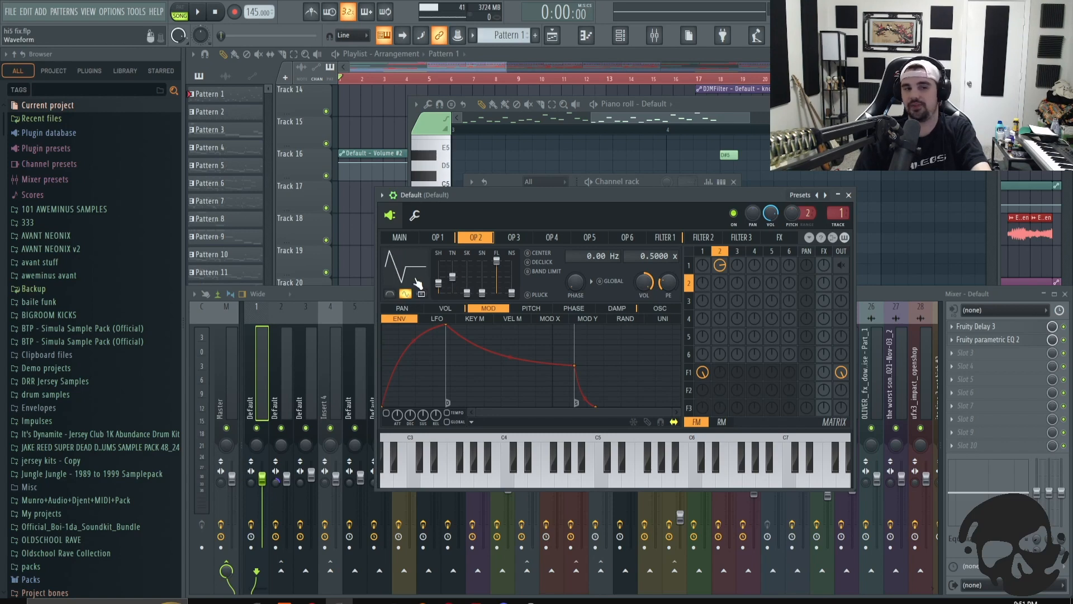
mouse_move(468, 297)
left_mouse_down()
mouse_move(468, 258)
mouse_move(468, 292)
left_mouse_up()
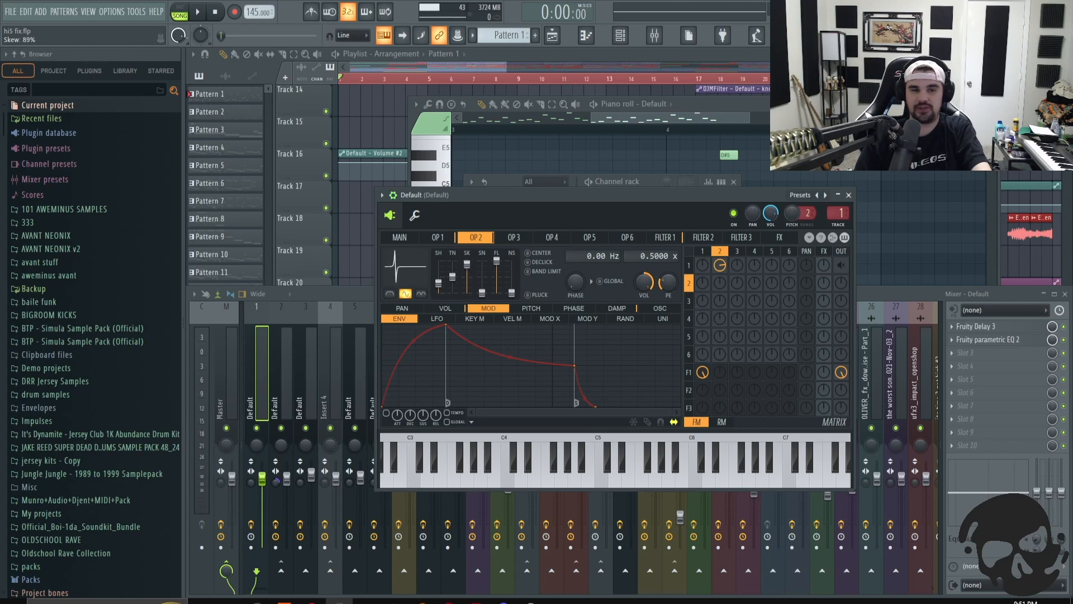
mouse_move(467, 260)
left_mouse_down()
mouse_move(468, 292)
mouse_move(467, 262)
left_mouse_up()
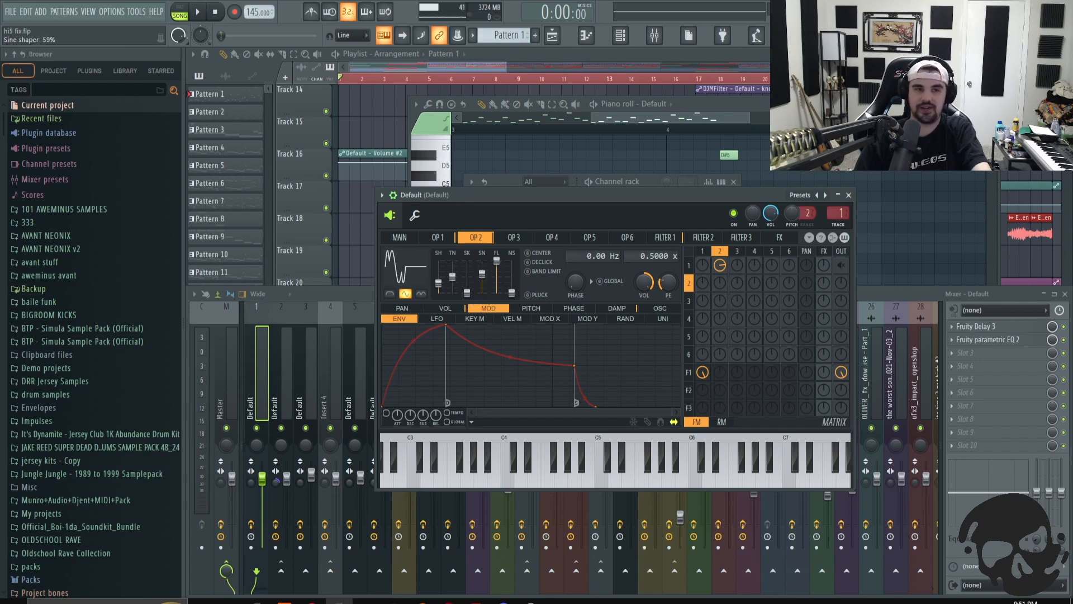
left_click_drag(482, 274, 483, 293)
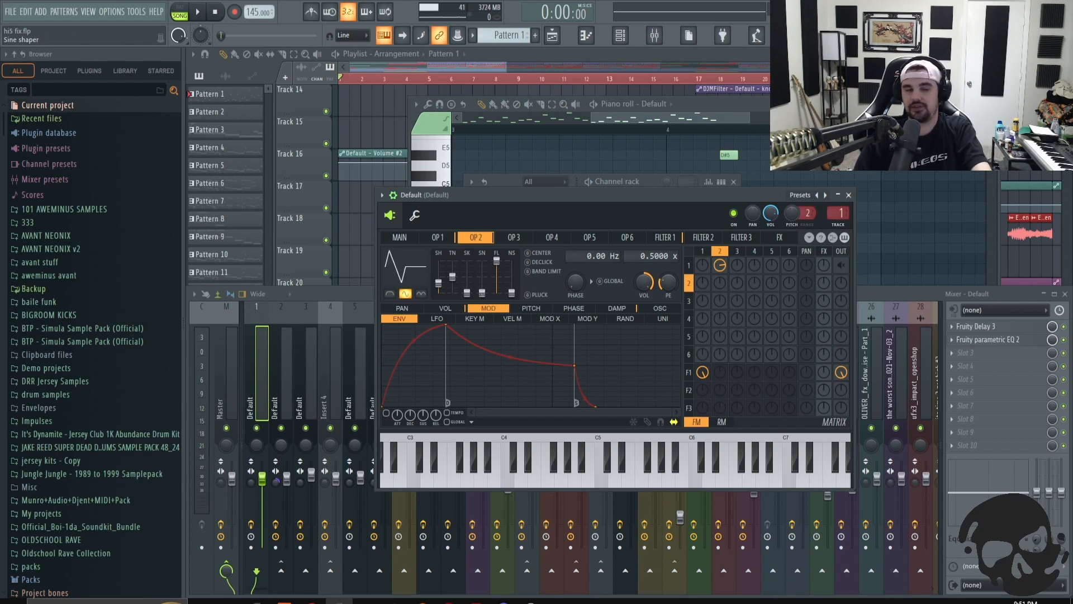
left_click_drag(481, 292, 481, 260)
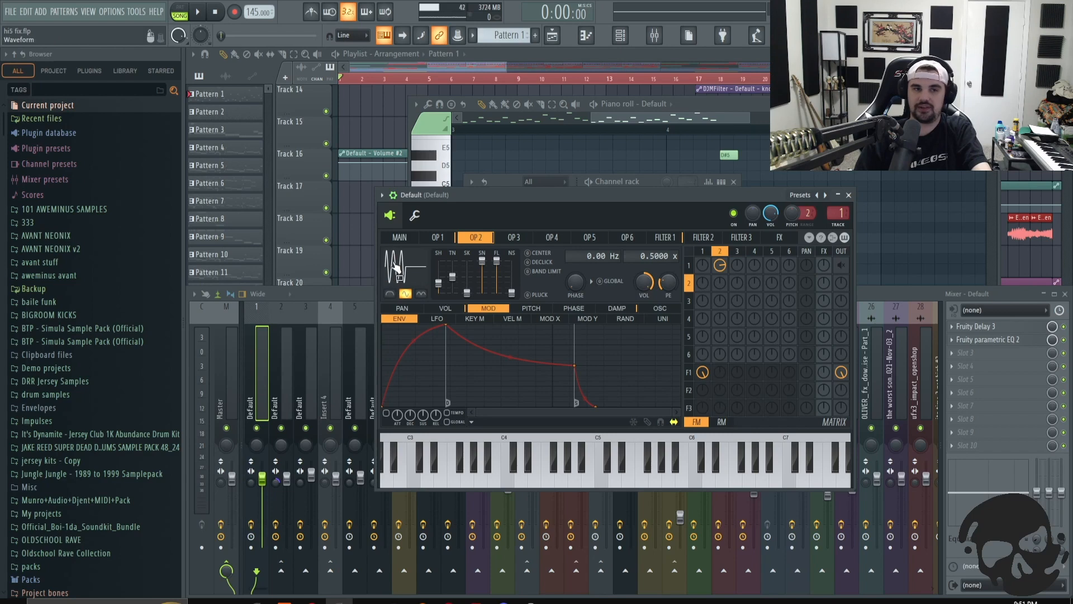
left_click_drag(482, 261, 481, 292)
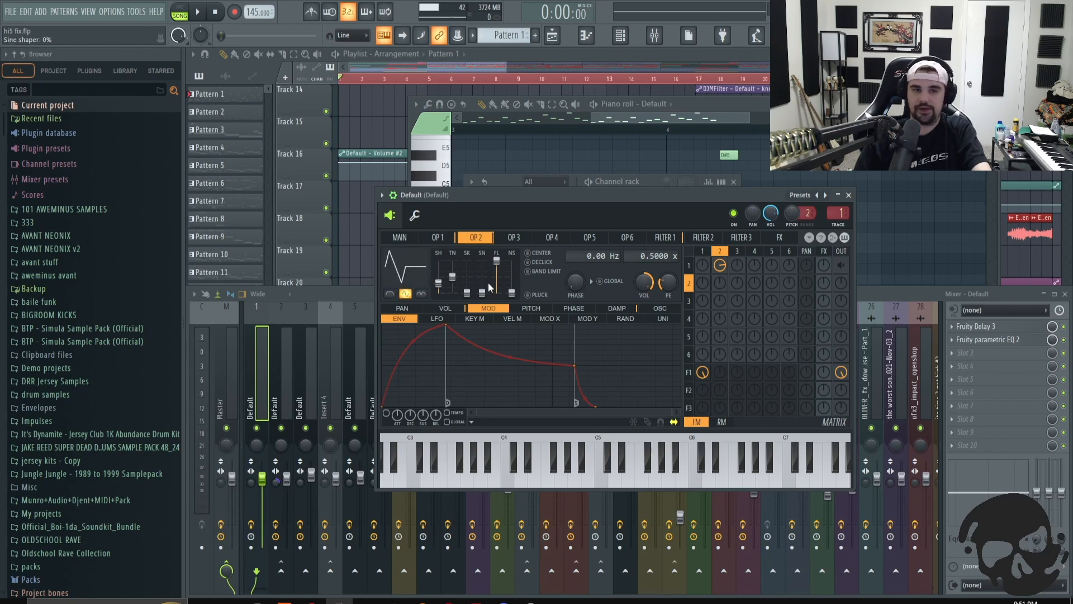
left_click_drag(496, 260, 511, 288)
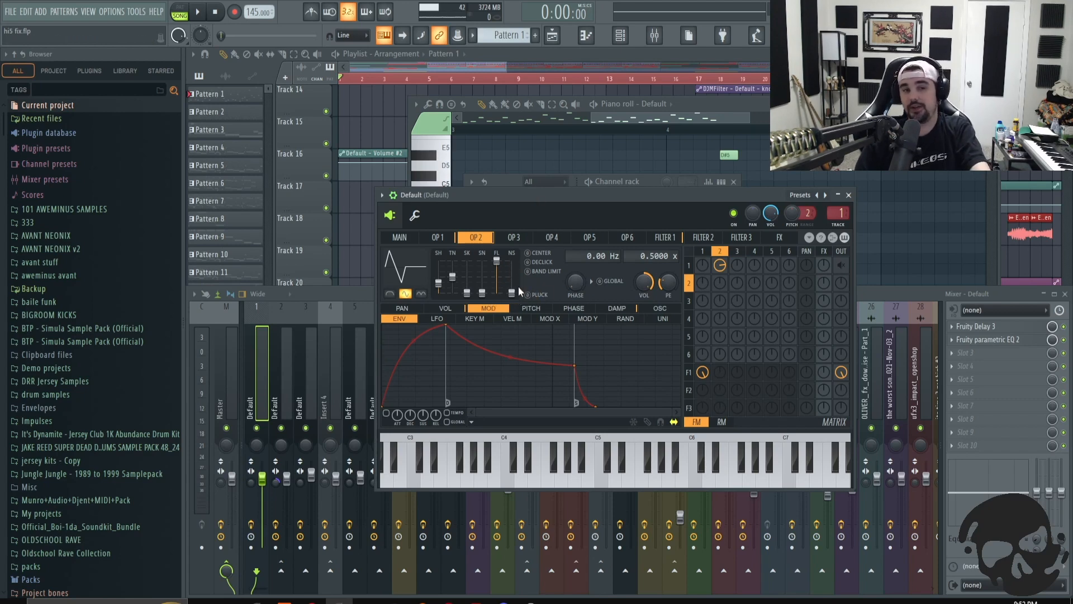
- Examine Pattern 1's melody notes in the piano roll, then return to the playlist
mouse_move(606, 191)
left_mouse_down()
mouse_move(574, 195)
mouse_move(588, 192)
left_mouse_up()
left_click(561, 107)
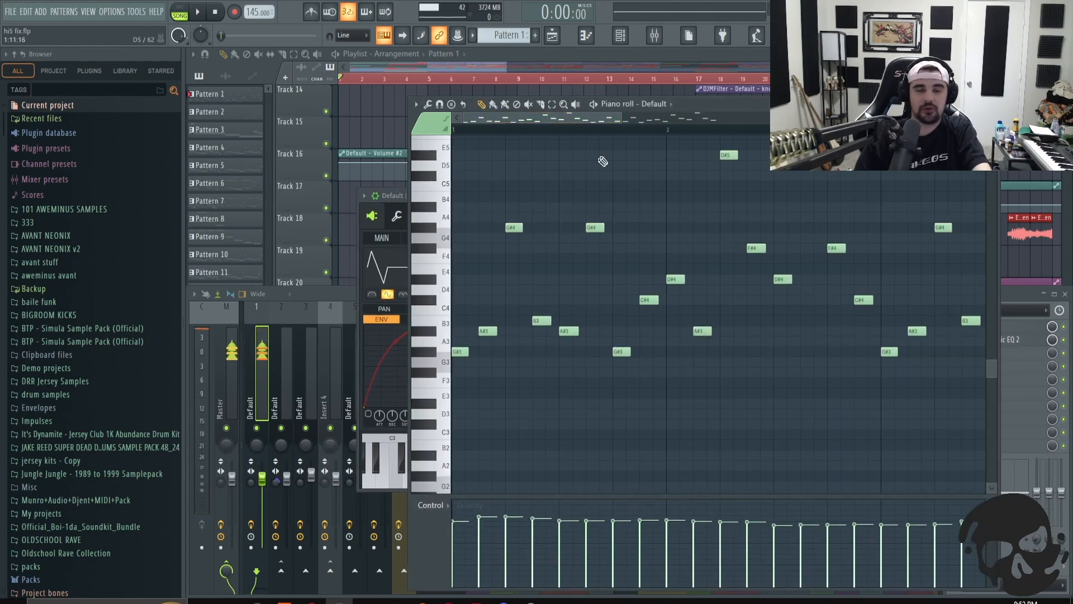
left_click_drag(620, 119, 520, 121)
left_click_drag(811, 118, 849, 118)
scroll(826, 330, "up", 4)
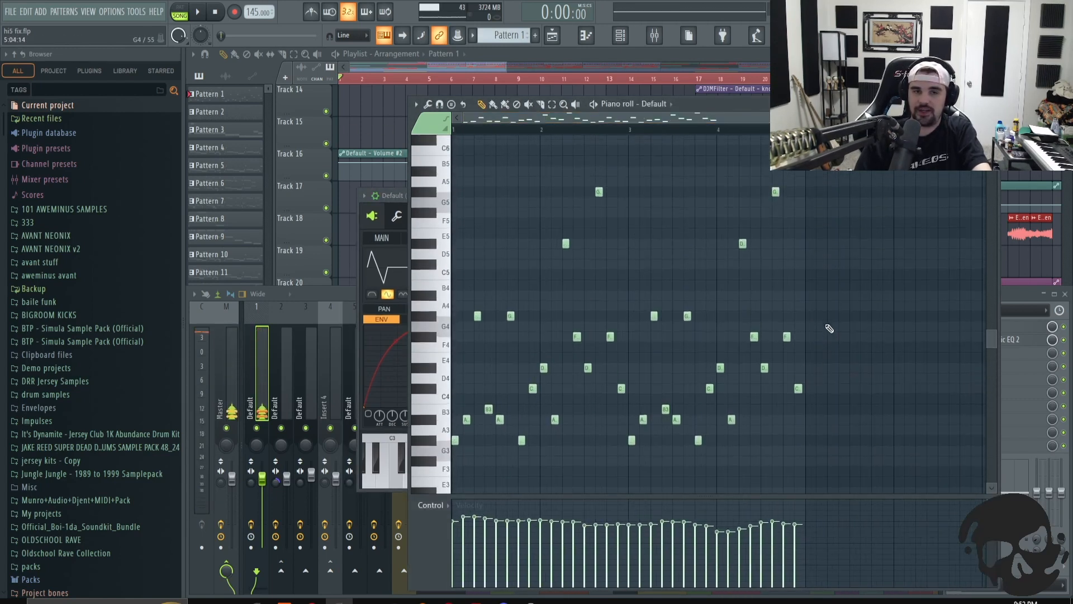
scroll(829, 333, "down", 1)
scroll(829, 333, "down", 1)
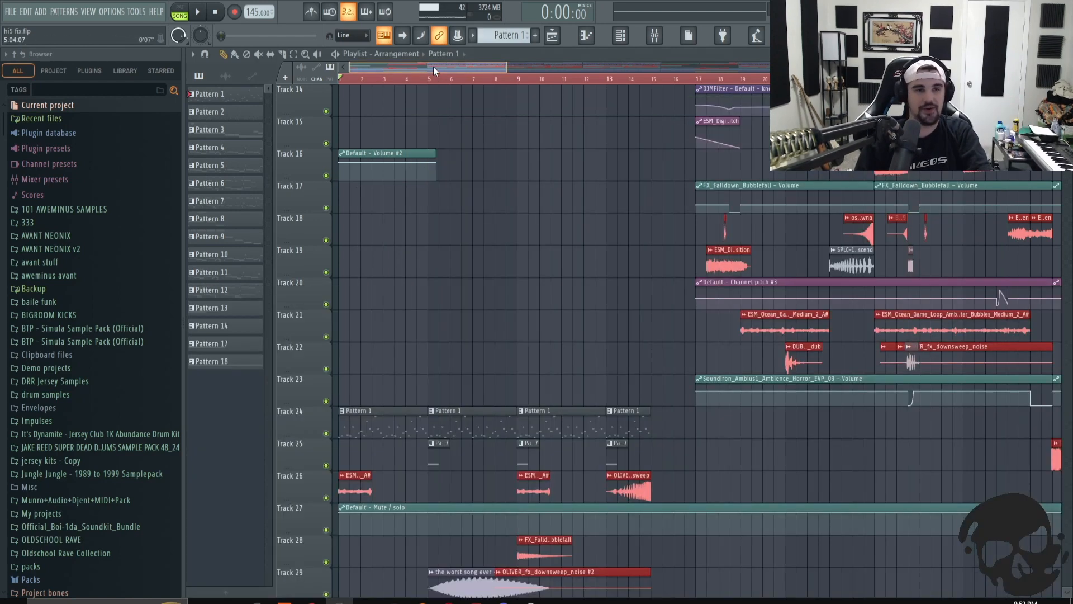
left_click(434, 66)
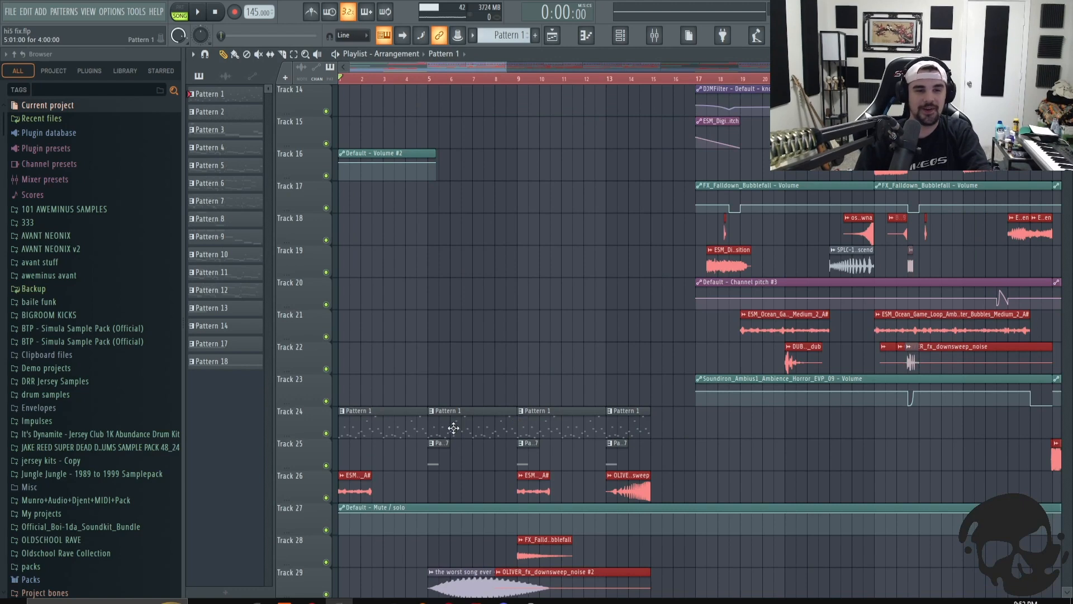
- Place a Pattern 1 clip on Track 24 at about bar 17
left_click(701, 435)
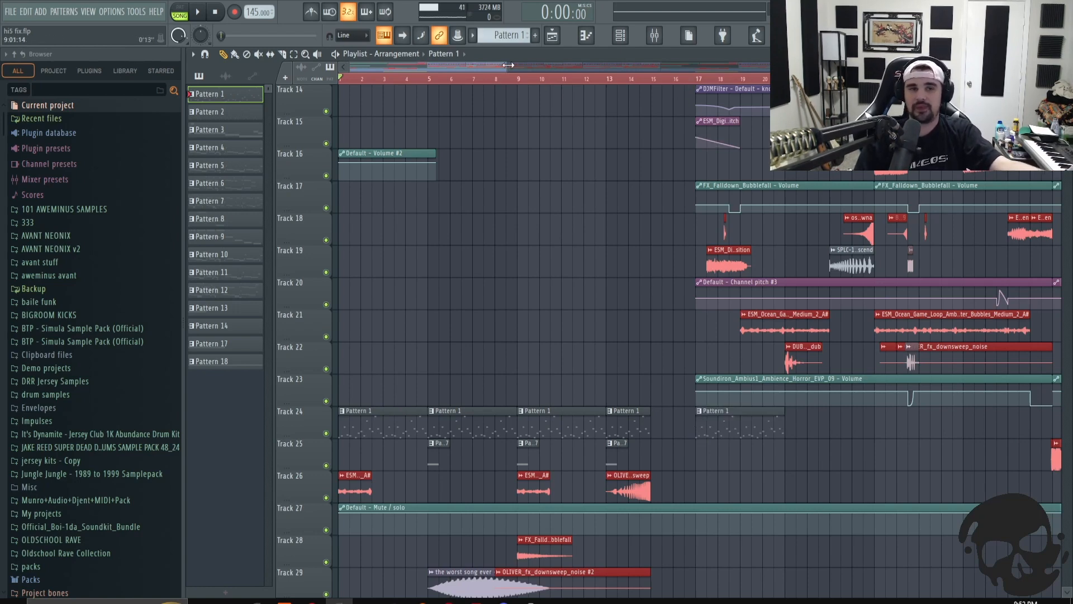
scroll(539, 84, "down", 4)
scroll(586, 389, "up", 1)
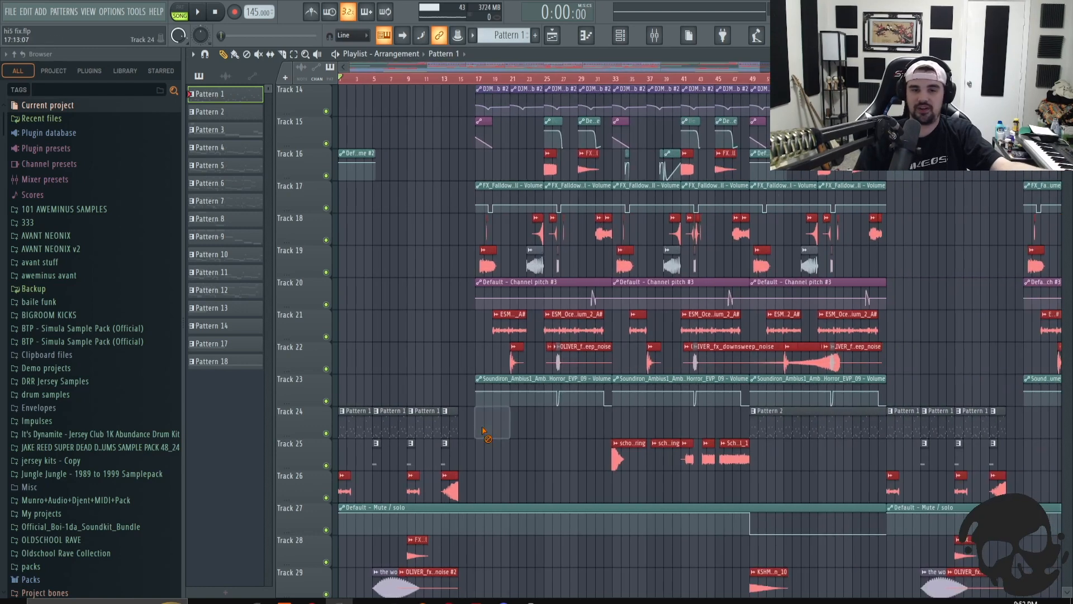
- Play the arrangement from around bar 49 and stop playback
left_click(751, 79)
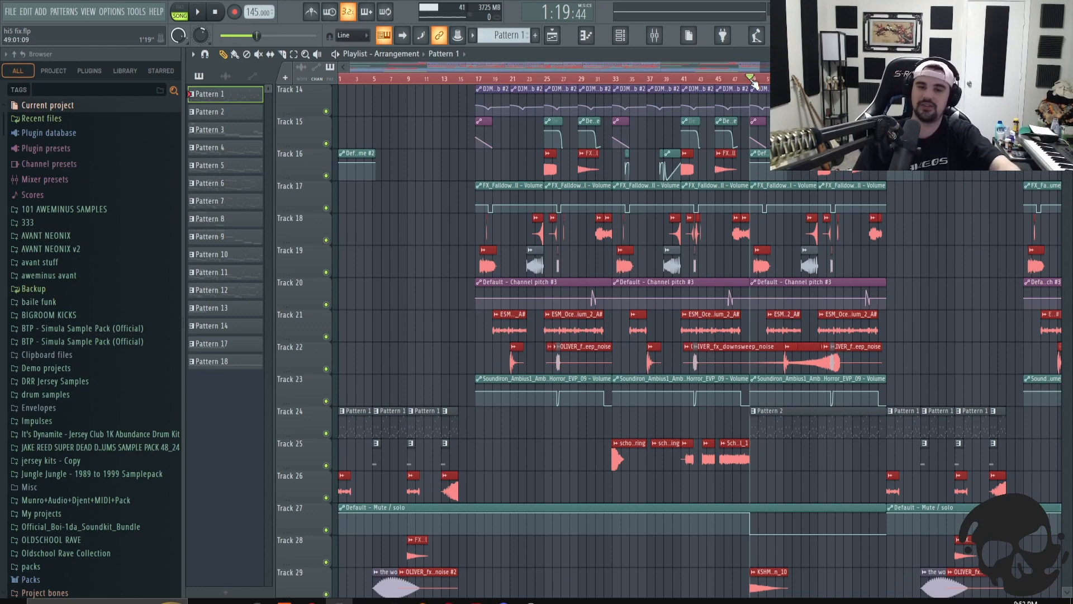
key("space")
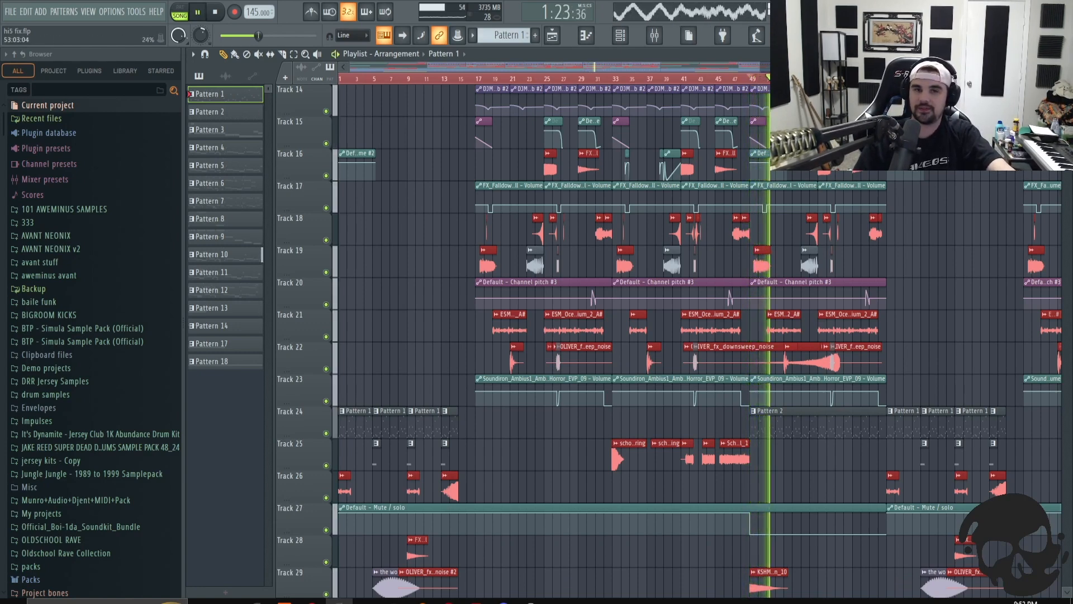
key("space")
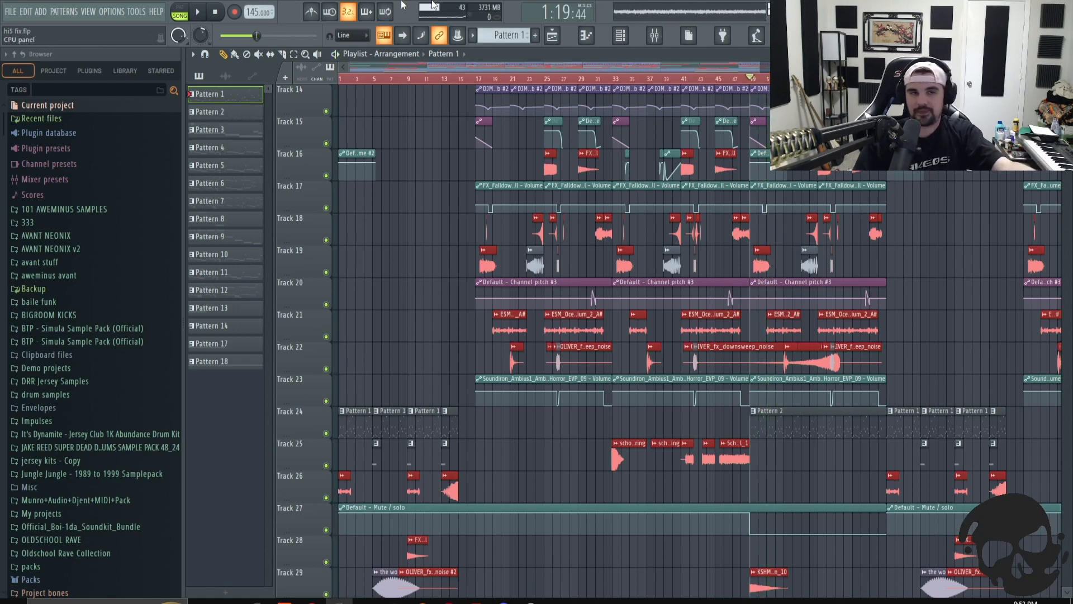
left_click(215, 12)
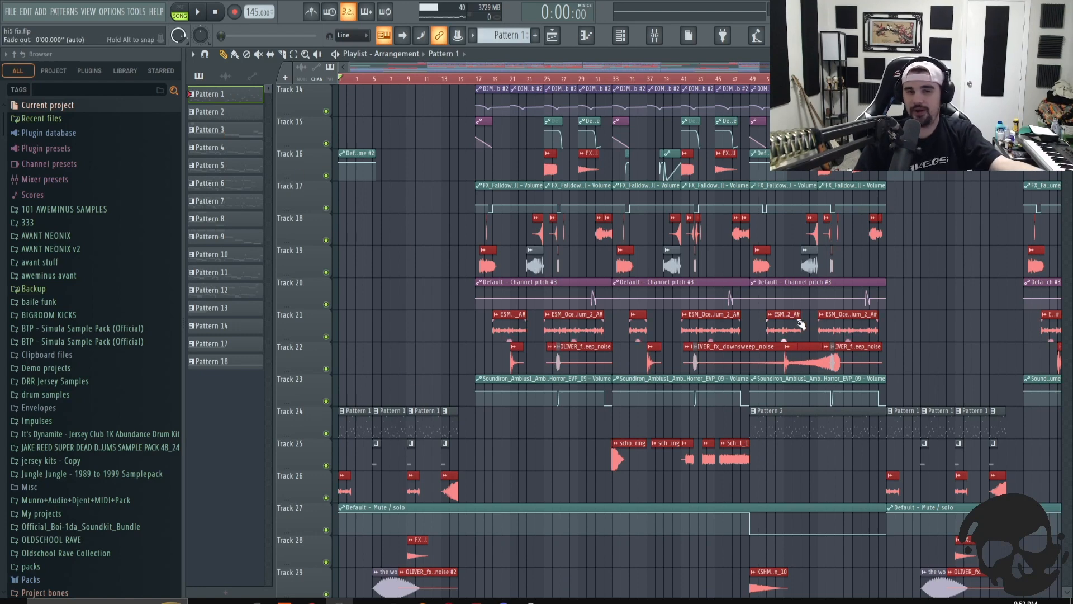
- Mute Track 24, which holds the Pattern 1 clips
scroll(793, 323, "up", 5)
scroll(786, 400, "up", 1)
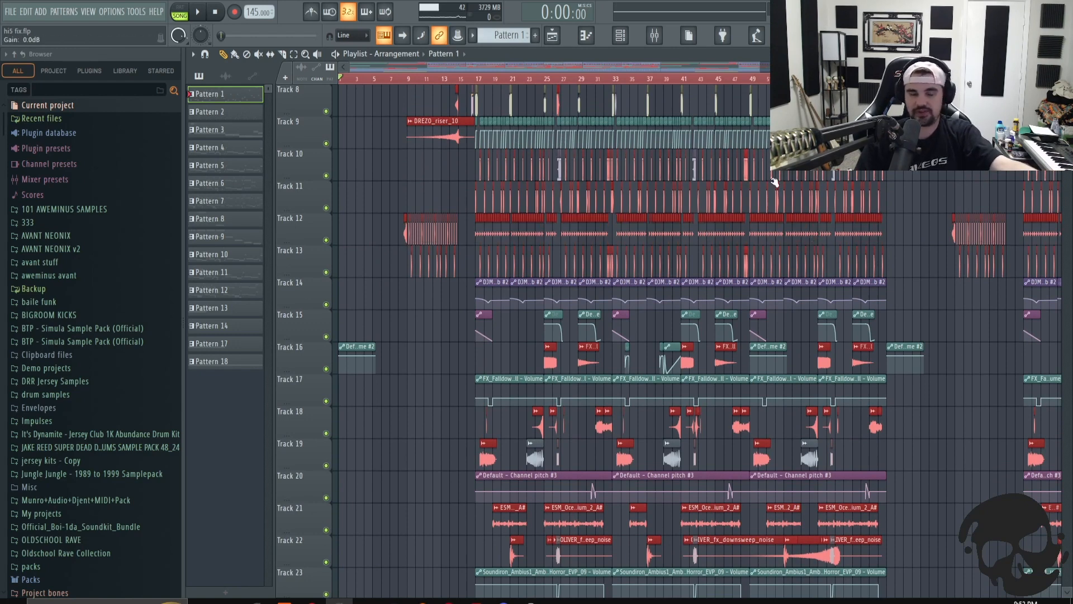
scroll(774, 182, "down", 2)
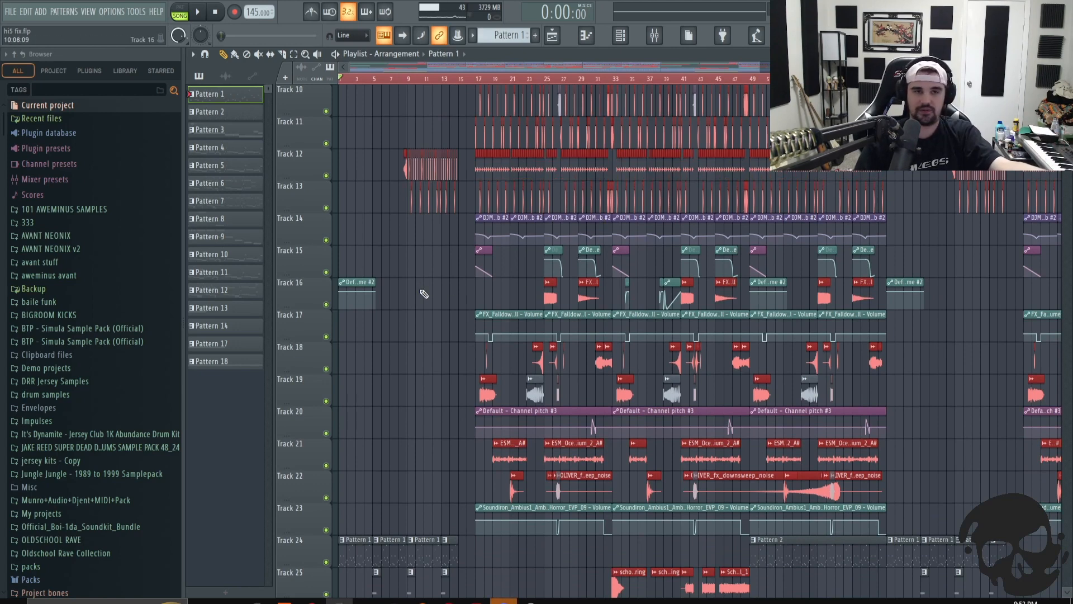
scroll(425, 299, "up", 3)
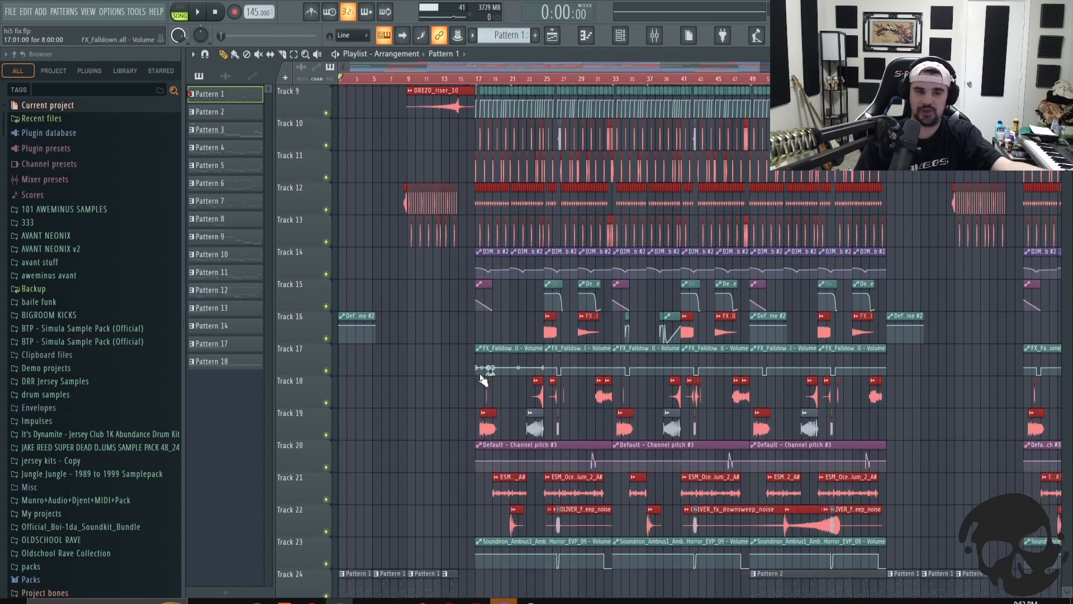
scroll(467, 374, "down", 7)
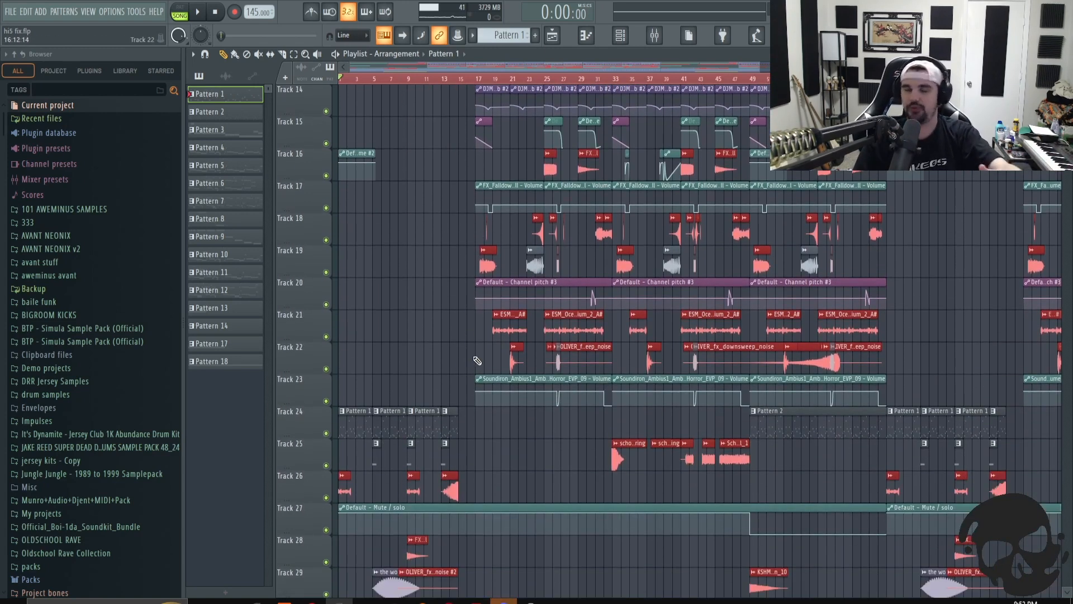
left_click(752, 80)
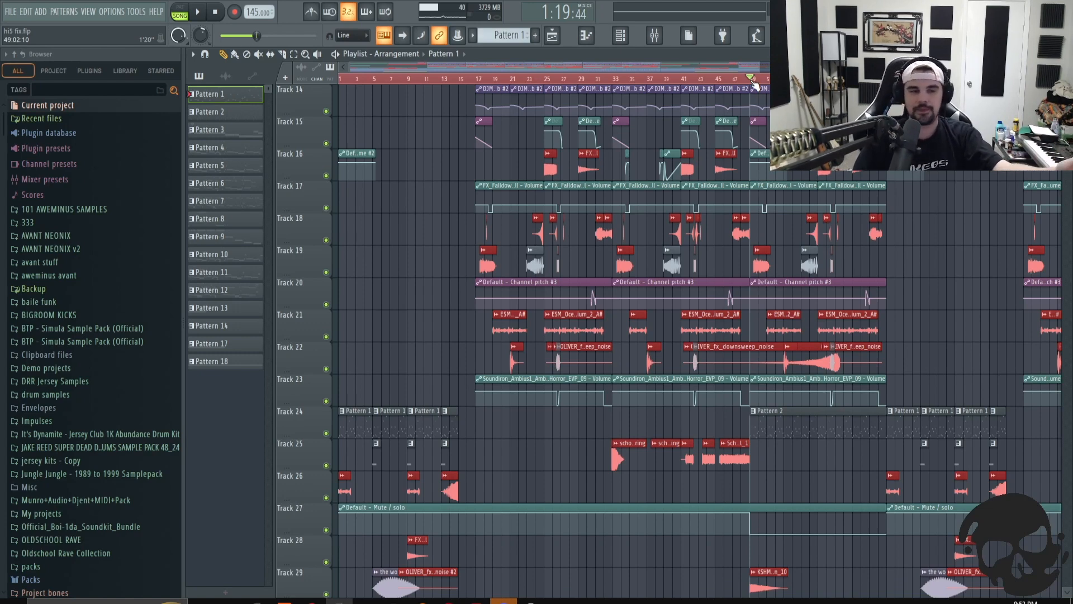
left_click_drag(757, 63, 437, 127)
scroll(545, 241, "down", 4)
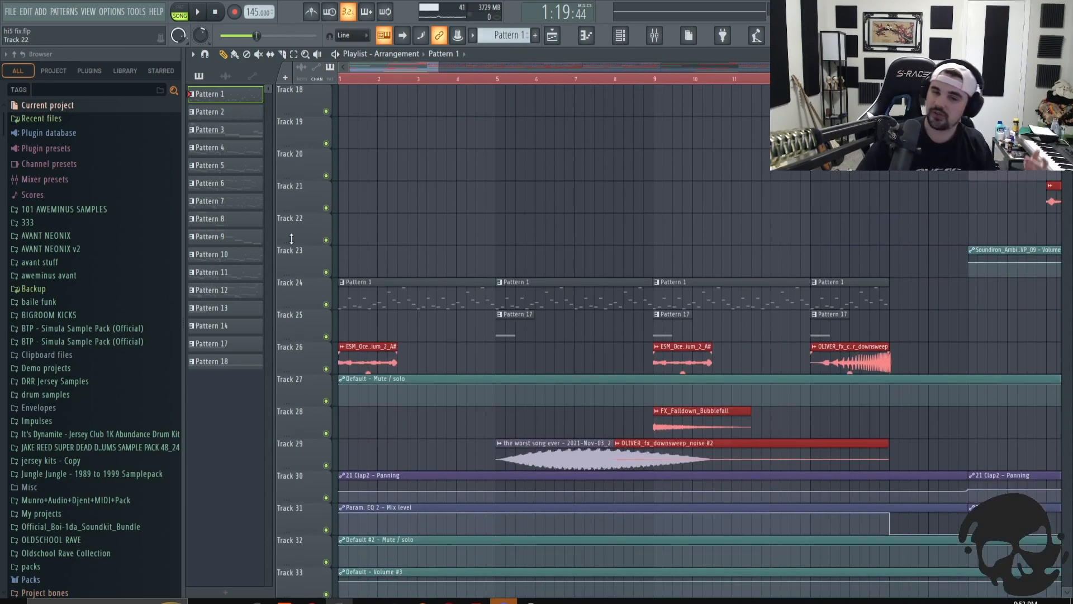
left_click(326, 305)
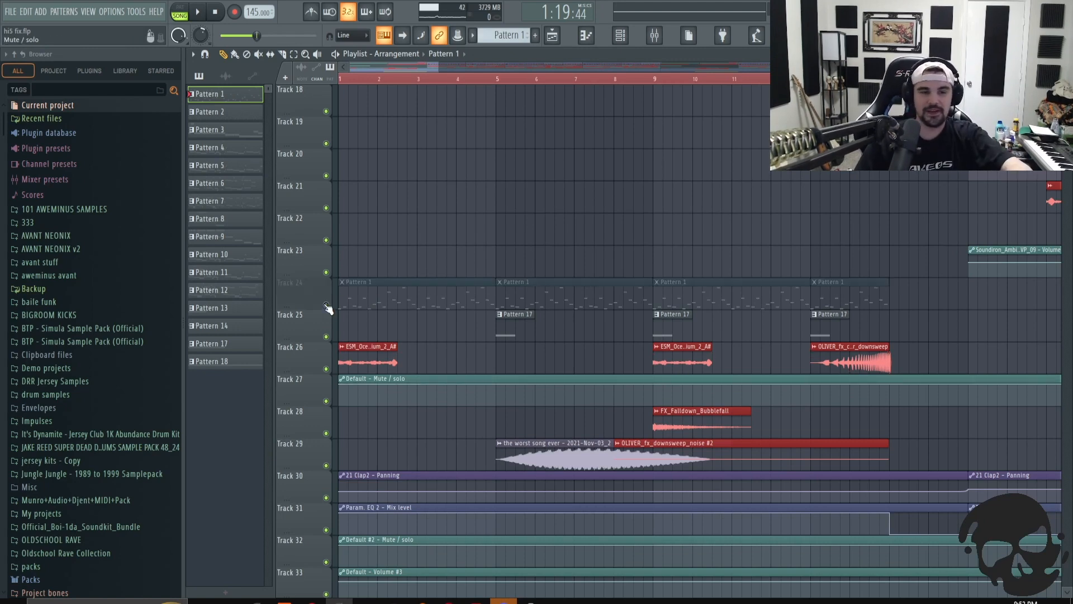
- Play the intro from around bar 4 with Track 24 muted, then stop
scroll(478, 112, "up", 4)
left_click(458, 80)
key("space")
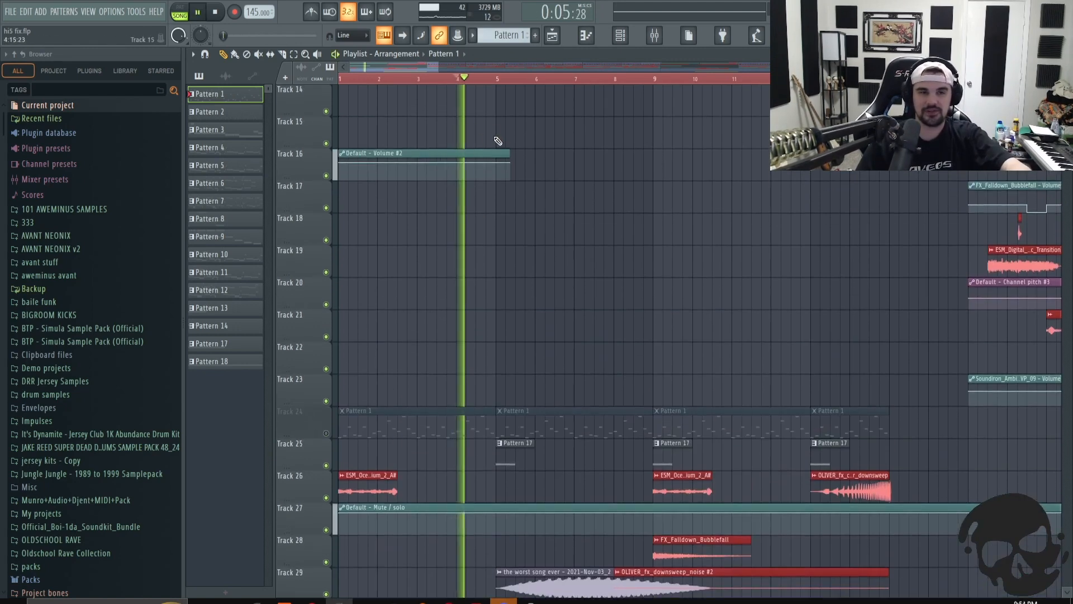
key("space")
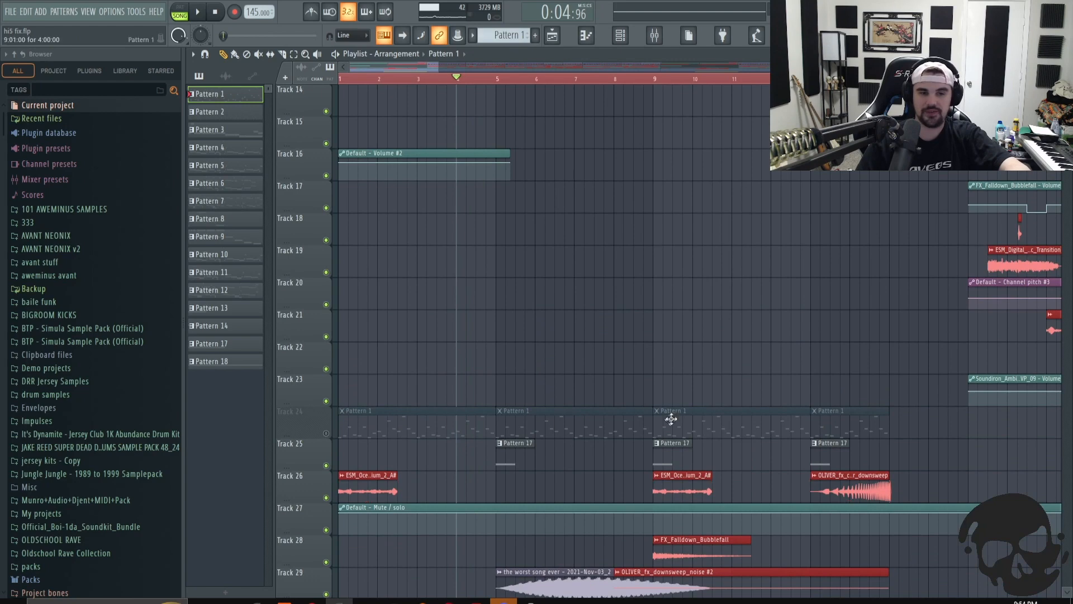
- Play the intro from bar 5 while scrolling through the lower tracks, then stop playback
scroll(621, 335, "down", 3)
left_click(497, 80)
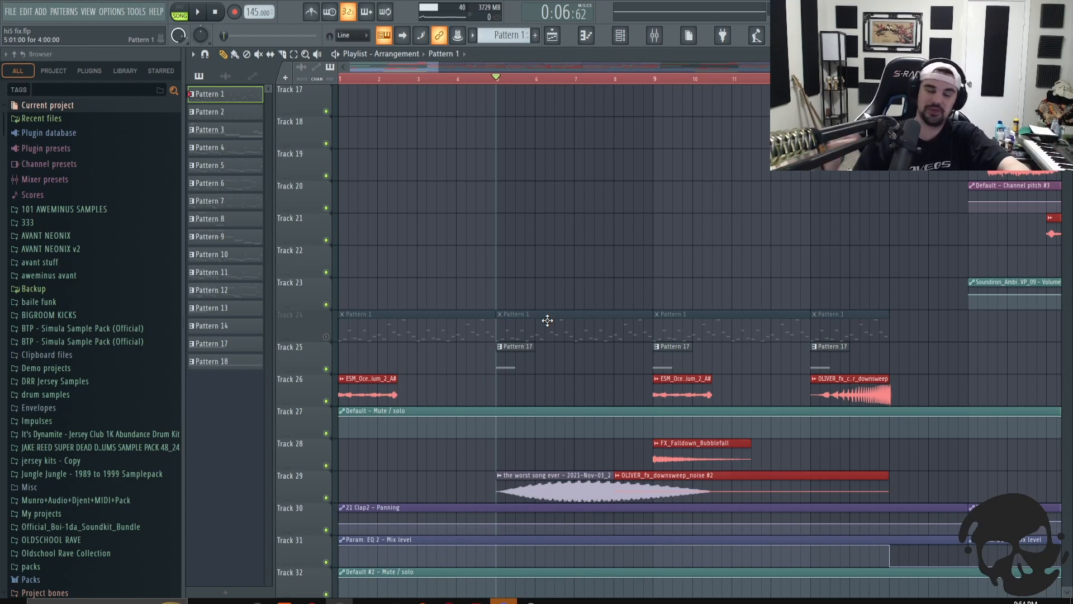
key("space")
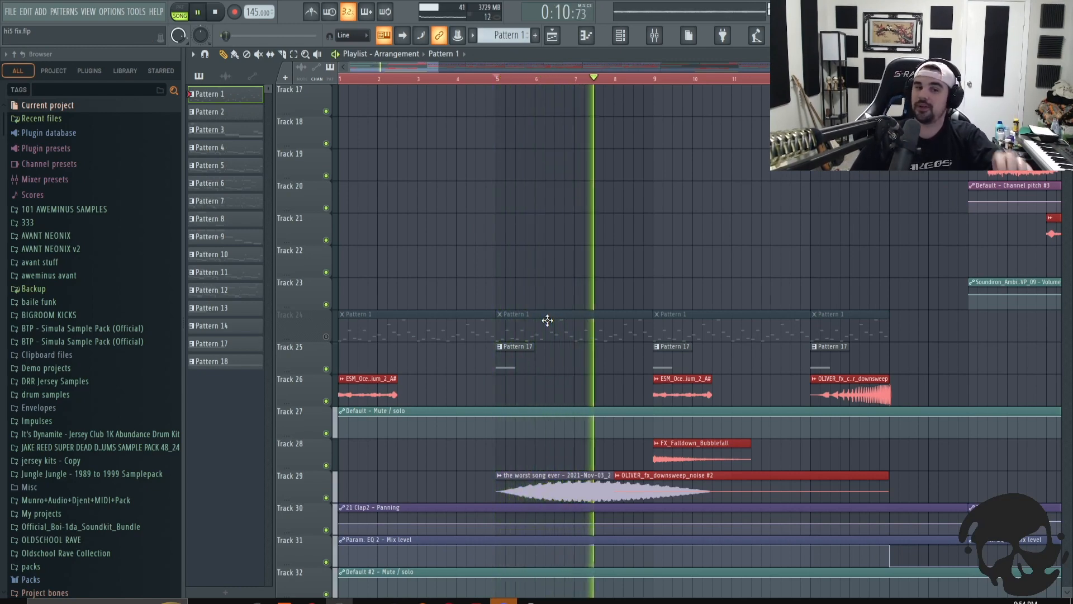
scroll(515, 307, "down", 2)
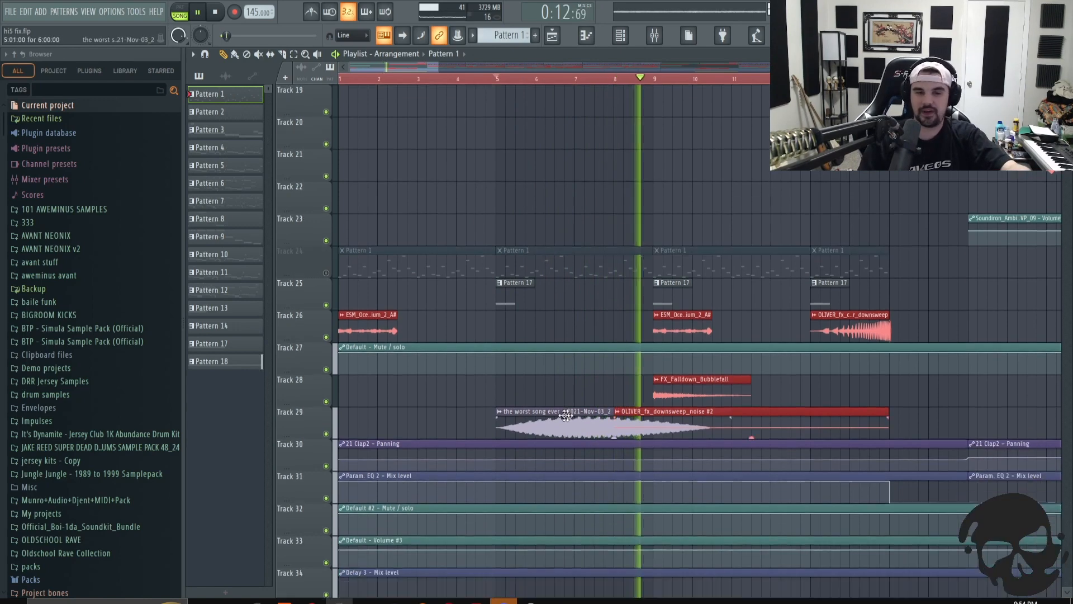
scroll(664, 387, "down", 3)
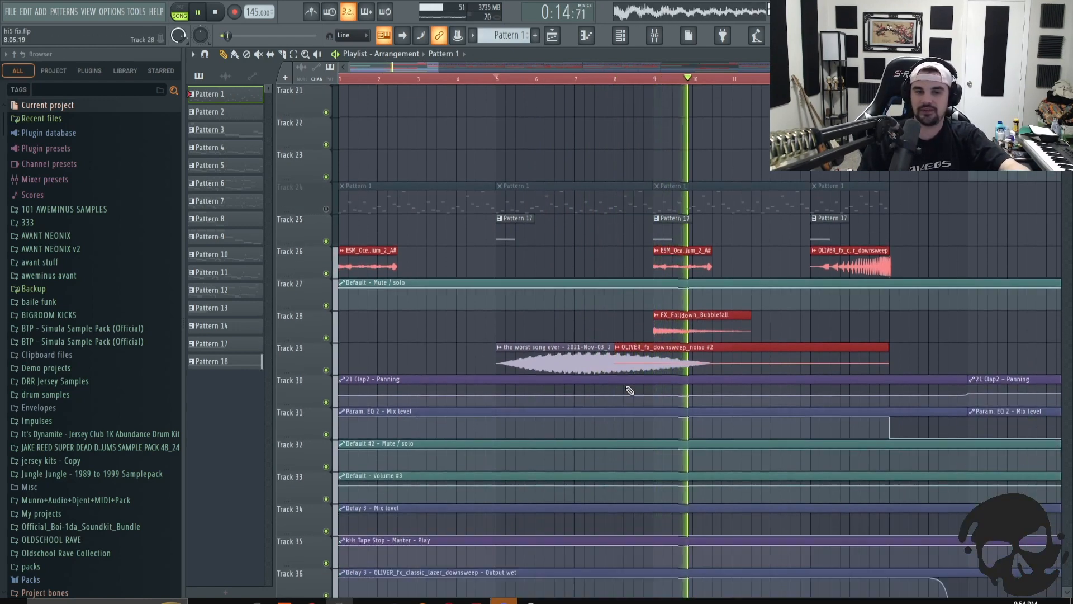
scroll(620, 371, "up", 3)
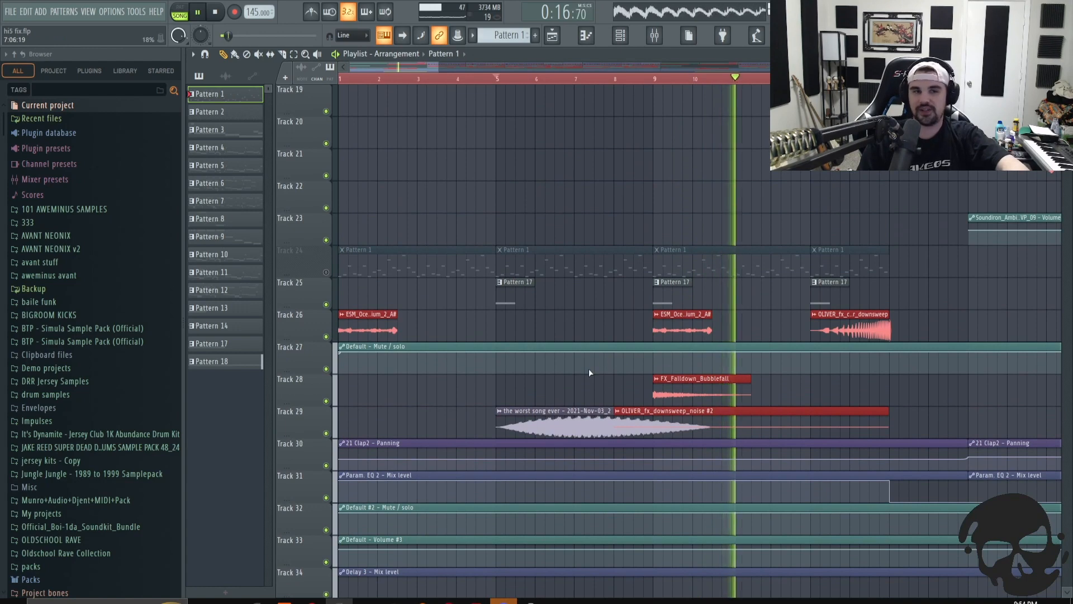
key("space")
- Zoom the playlist out to the first 19 bars and scroll through all the arrangement's tracks
scroll(622, 324, "up", 7)
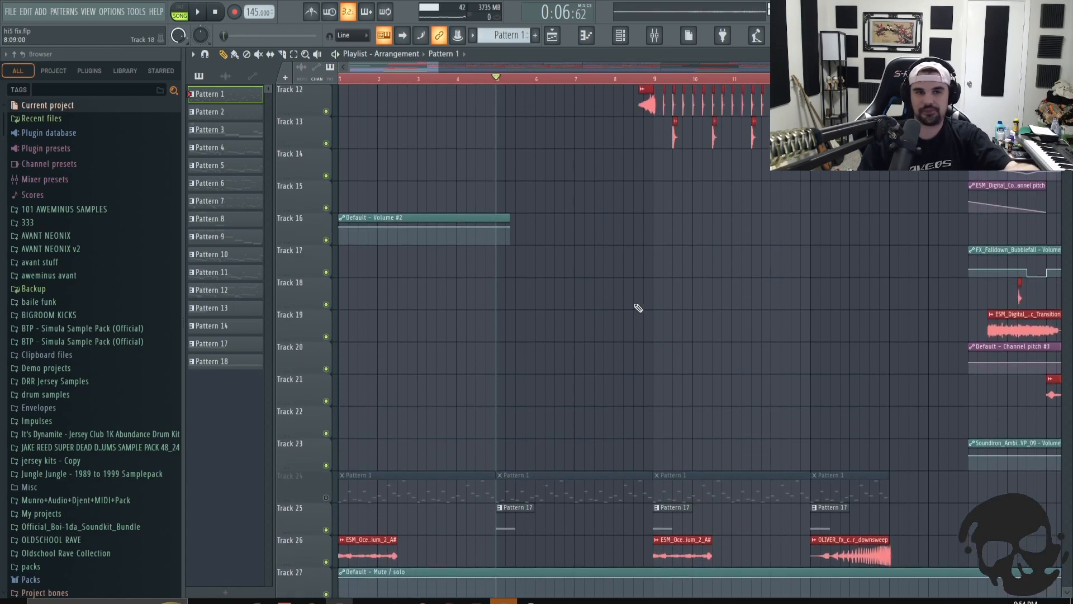
scroll(637, 305, "up", 4)
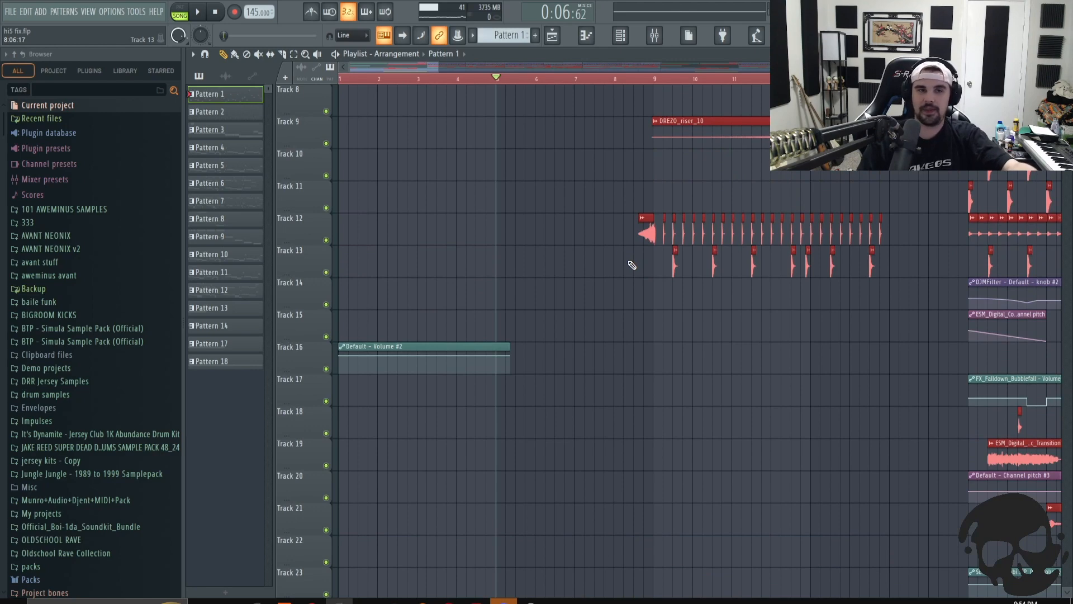
left_click_drag(440, 67, 503, 72)
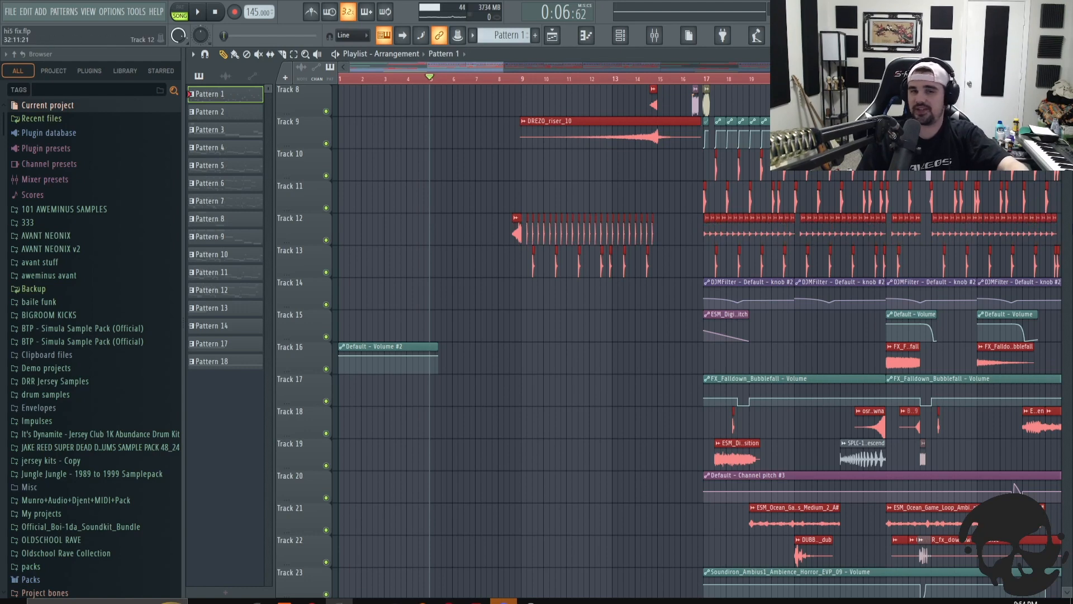
left_click(520, 78)
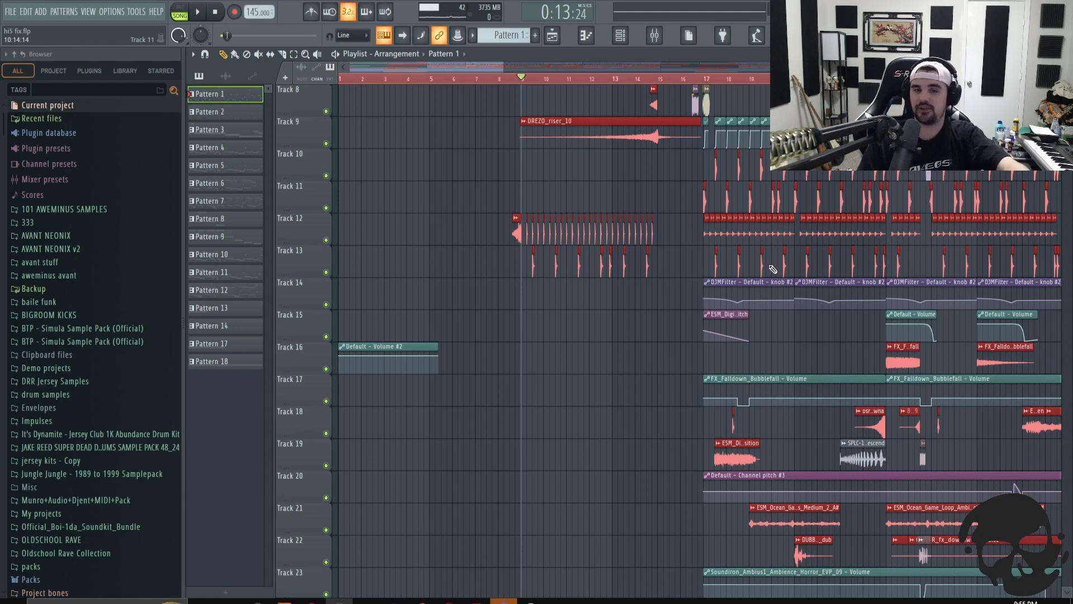
scroll(624, 368, "down", 6)
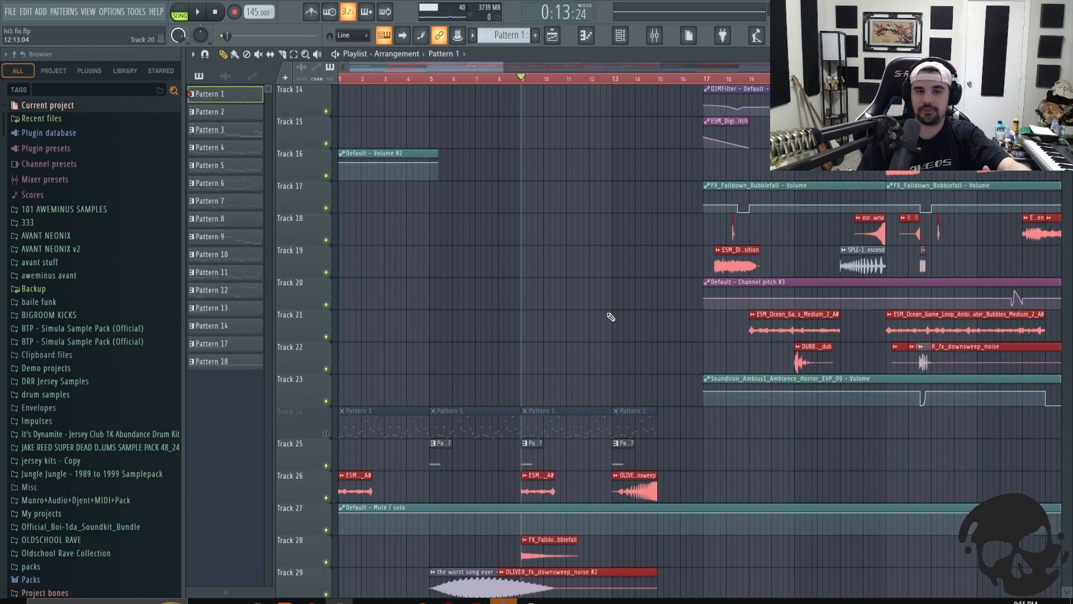
scroll(664, 298, "up", 2)
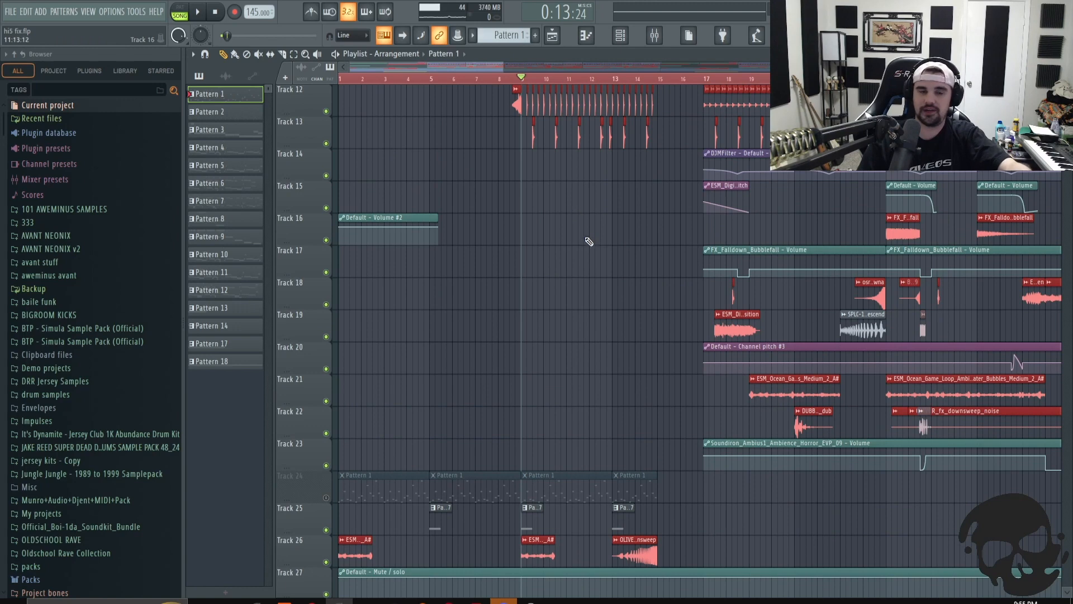
scroll(615, 254, "up", 1)
scroll(645, 275, "up", 1)
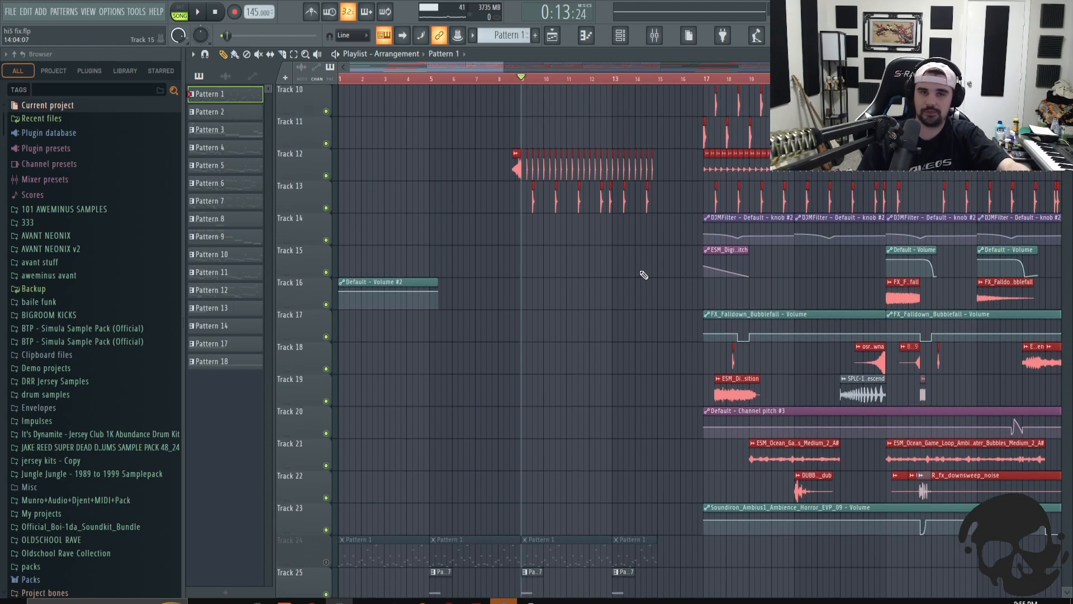
scroll(609, 285, "down", 1)
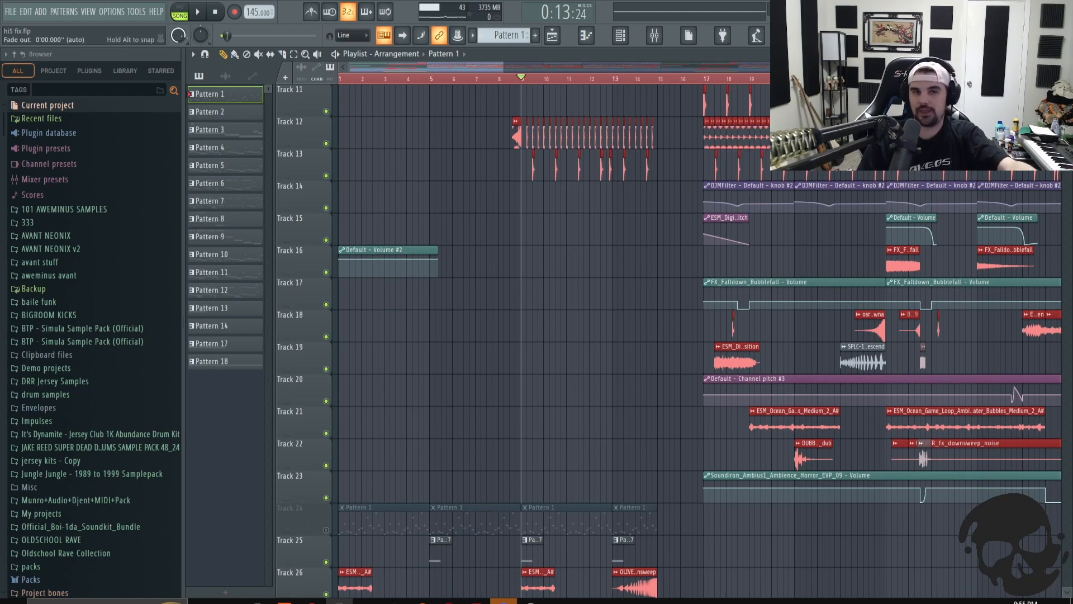
scroll(674, 290, "down", 2)
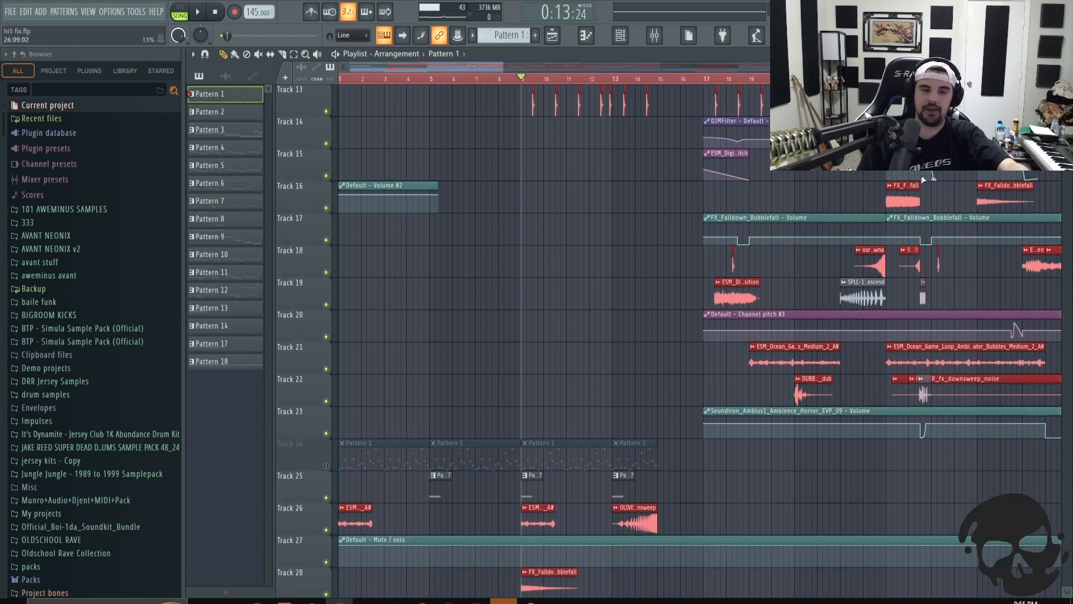
scroll(501, 203, "down", 2)
scroll(503, 204, "down", 1)
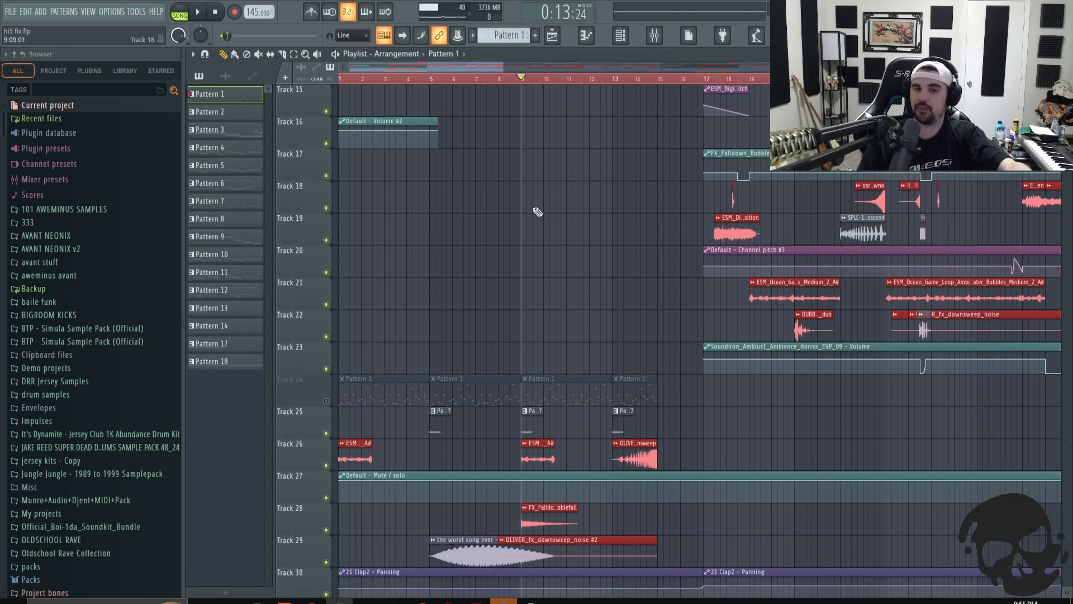
scroll(582, 205, "down", 2)
scroll(583, 202, "down", 1)
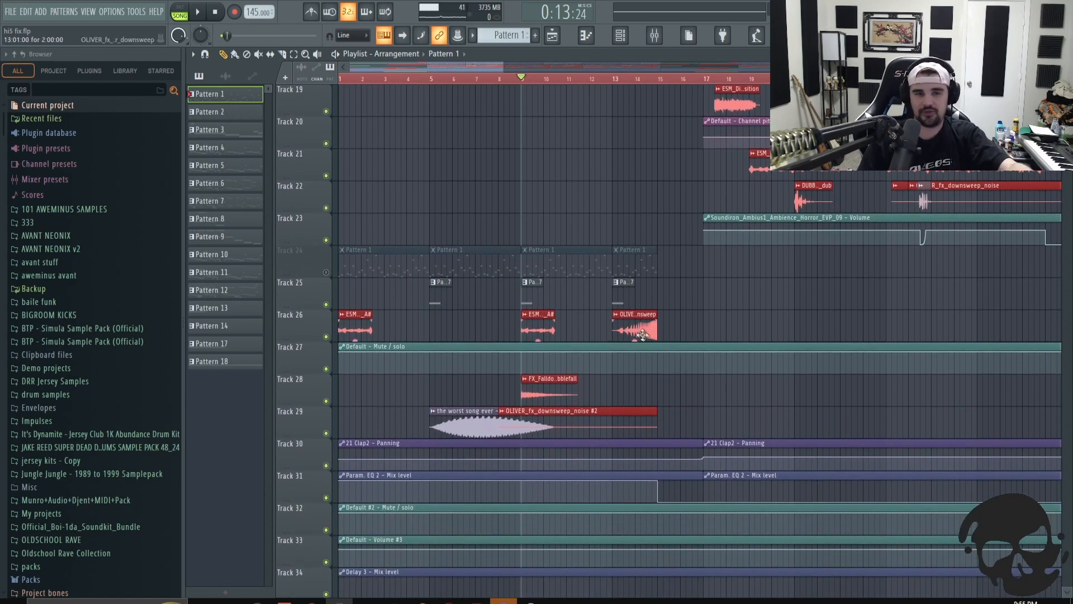
scroll(645, 337, "down", 3)
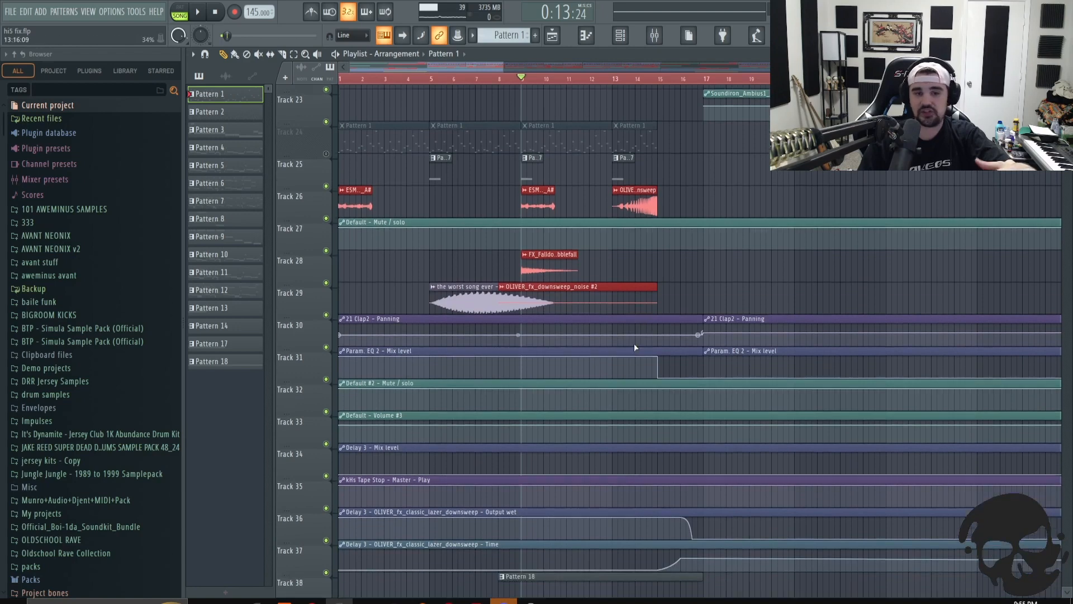
scroll(618, 337, "down", 4)
- Open the Pattern 18 clip on Track 38 in the piano roll and open its Default Sytrus channel
left_click(504, 80)
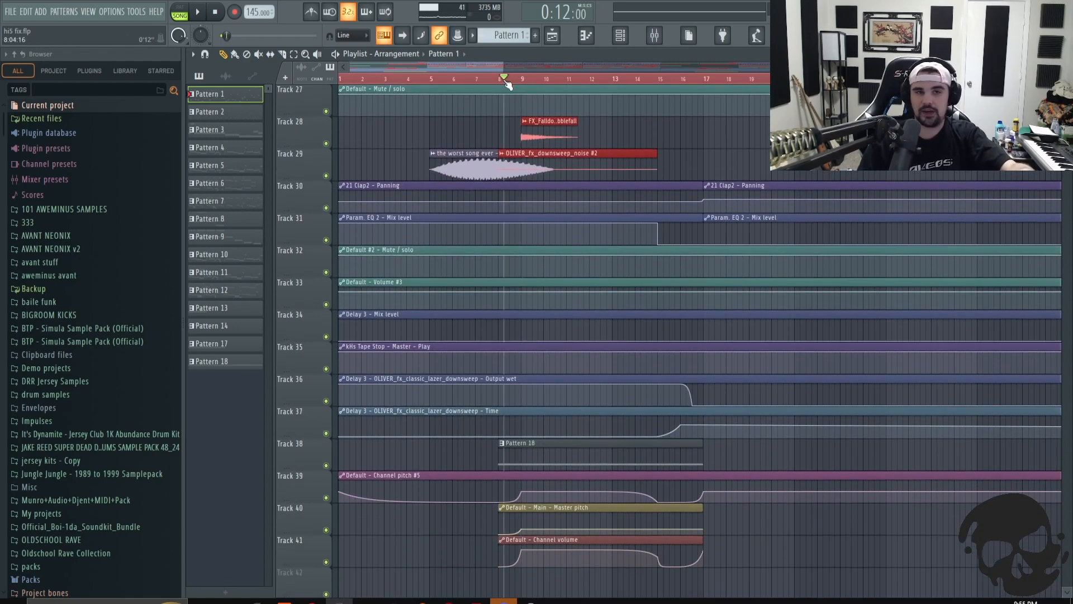
double_click(523, 446)
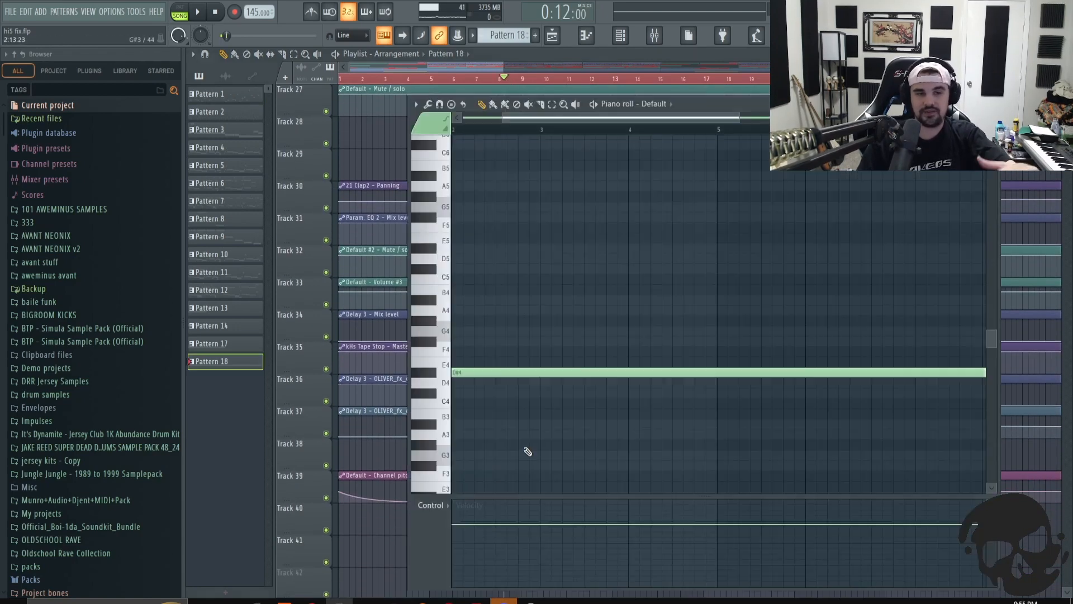
left_click(621, 36)
scroll(561, 363, "down", 12)
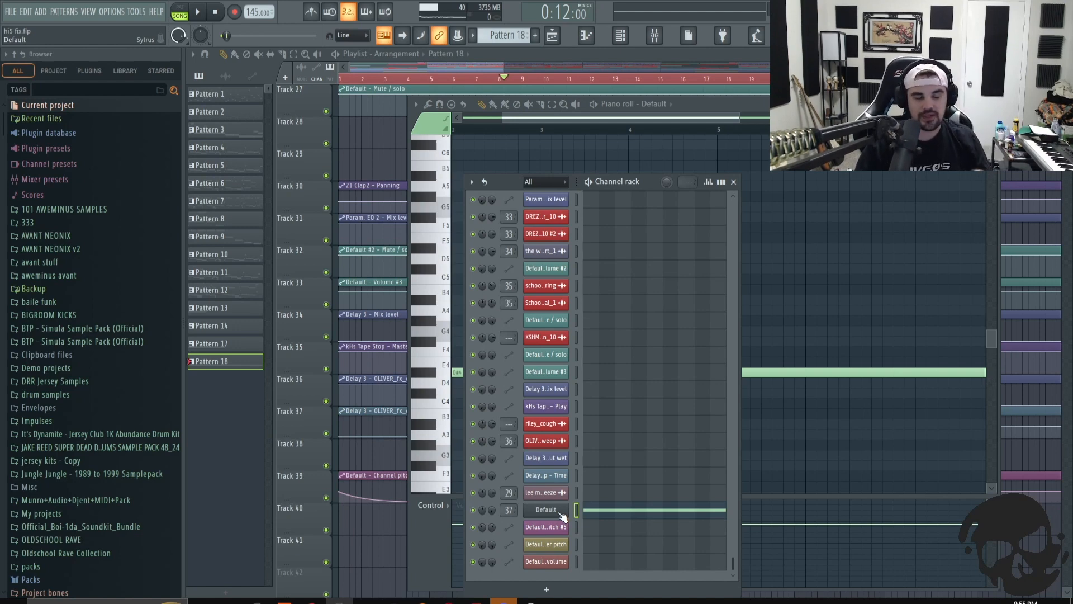
left_click(551, 514)
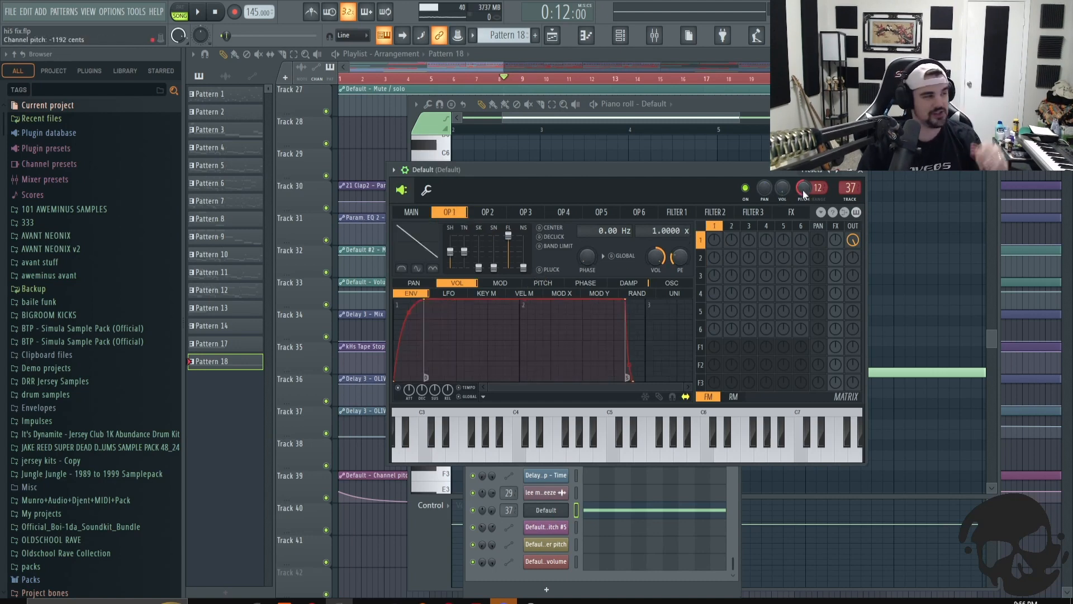
- Reopen the Default Sytrus instrument from the channel rack and start playback
left_click(489, 68)
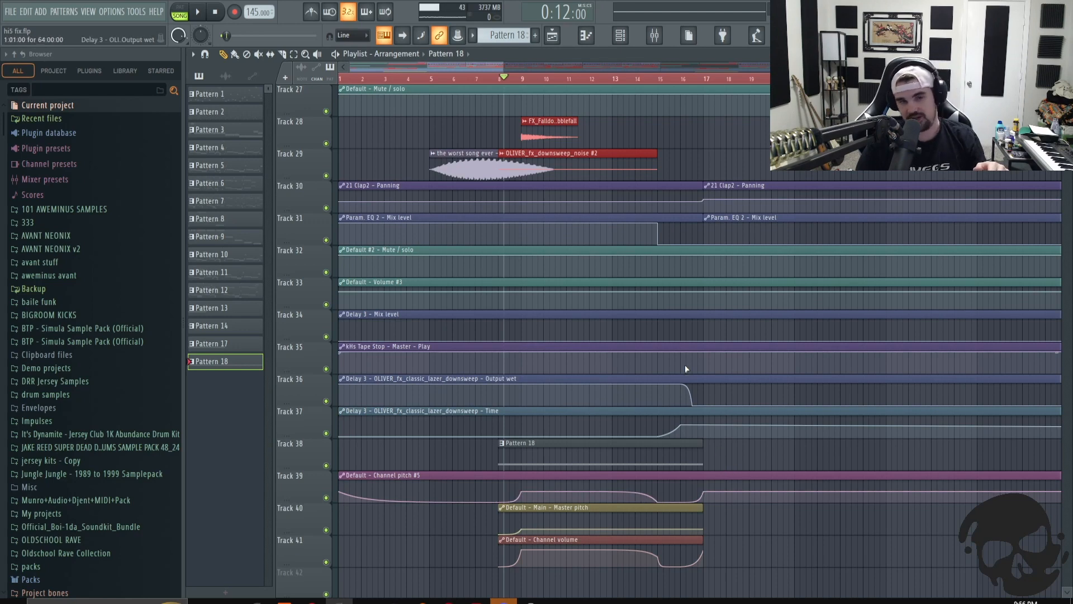
left_click(620, 36)
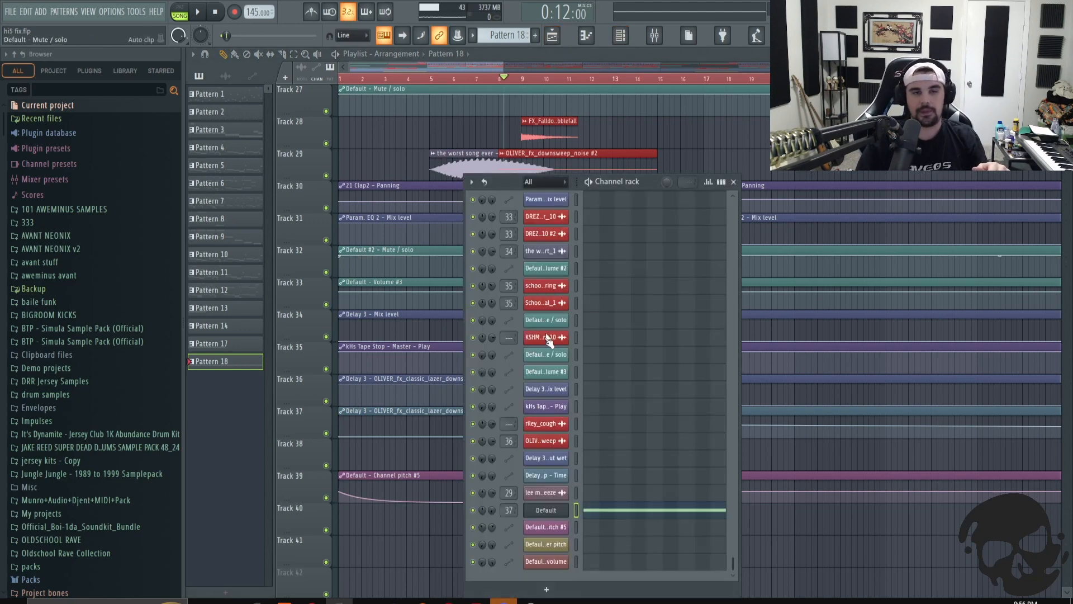
left_click(546, 510)
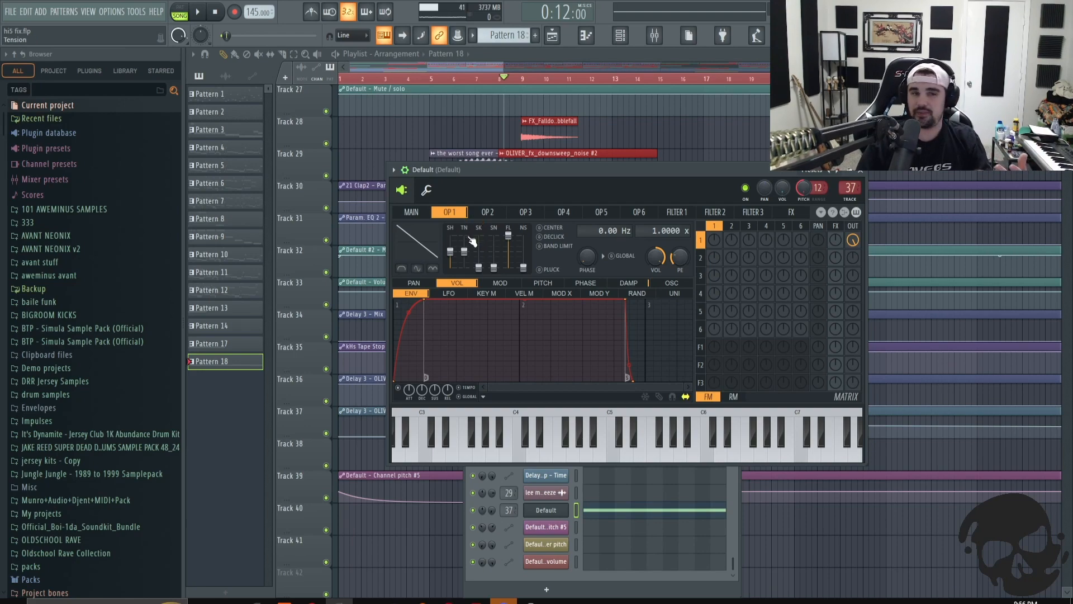
left_click(197, 11)
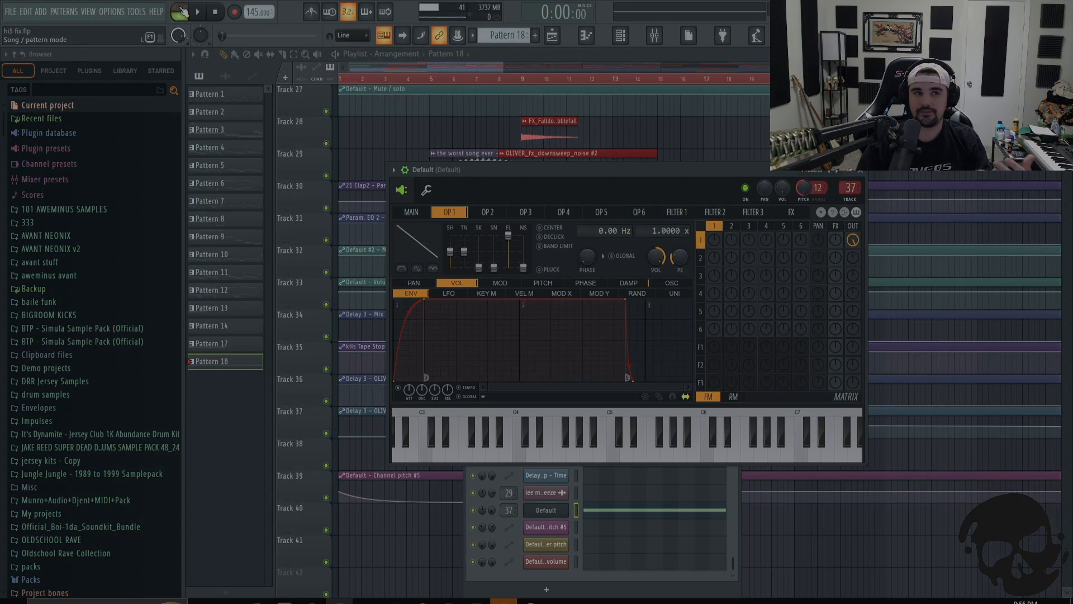